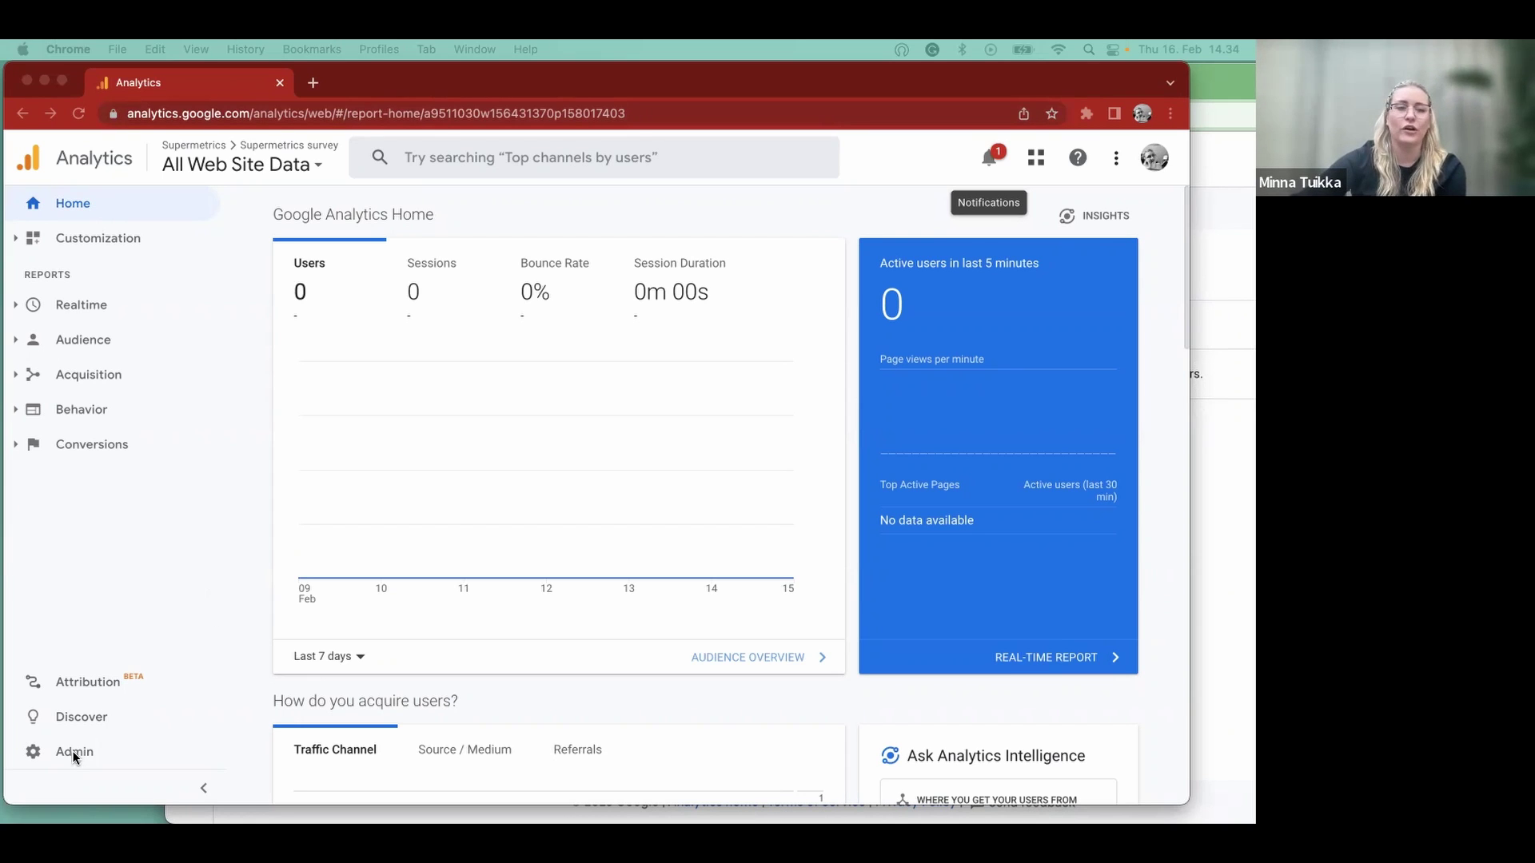
# Step: Close the old Universal Analytics browser window
pyautogui.click(75, 756)
pyautogui.click(50, 754)
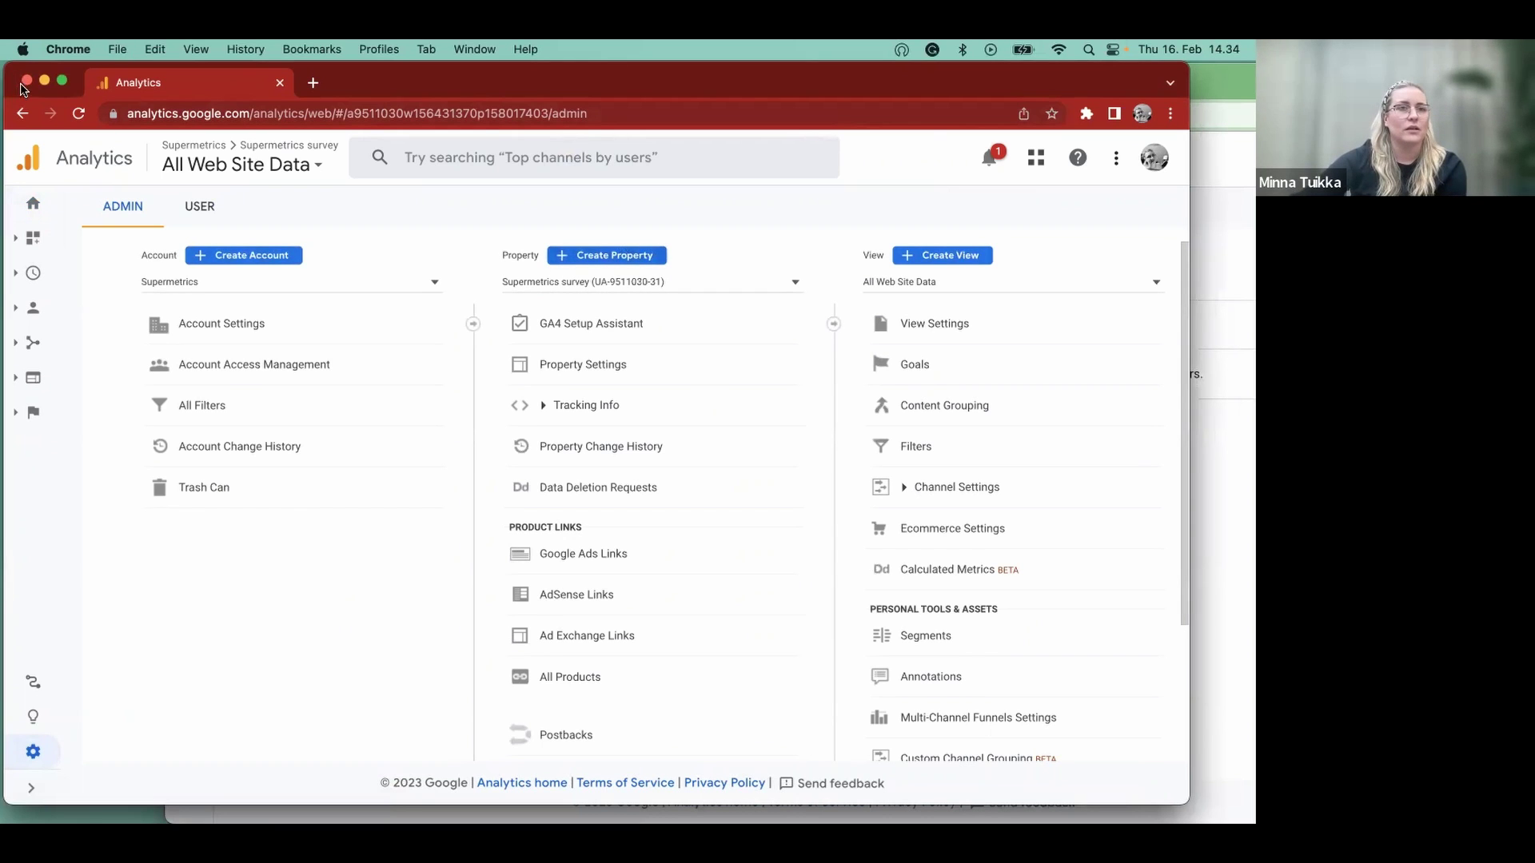
pyautogui.click(26, 82)
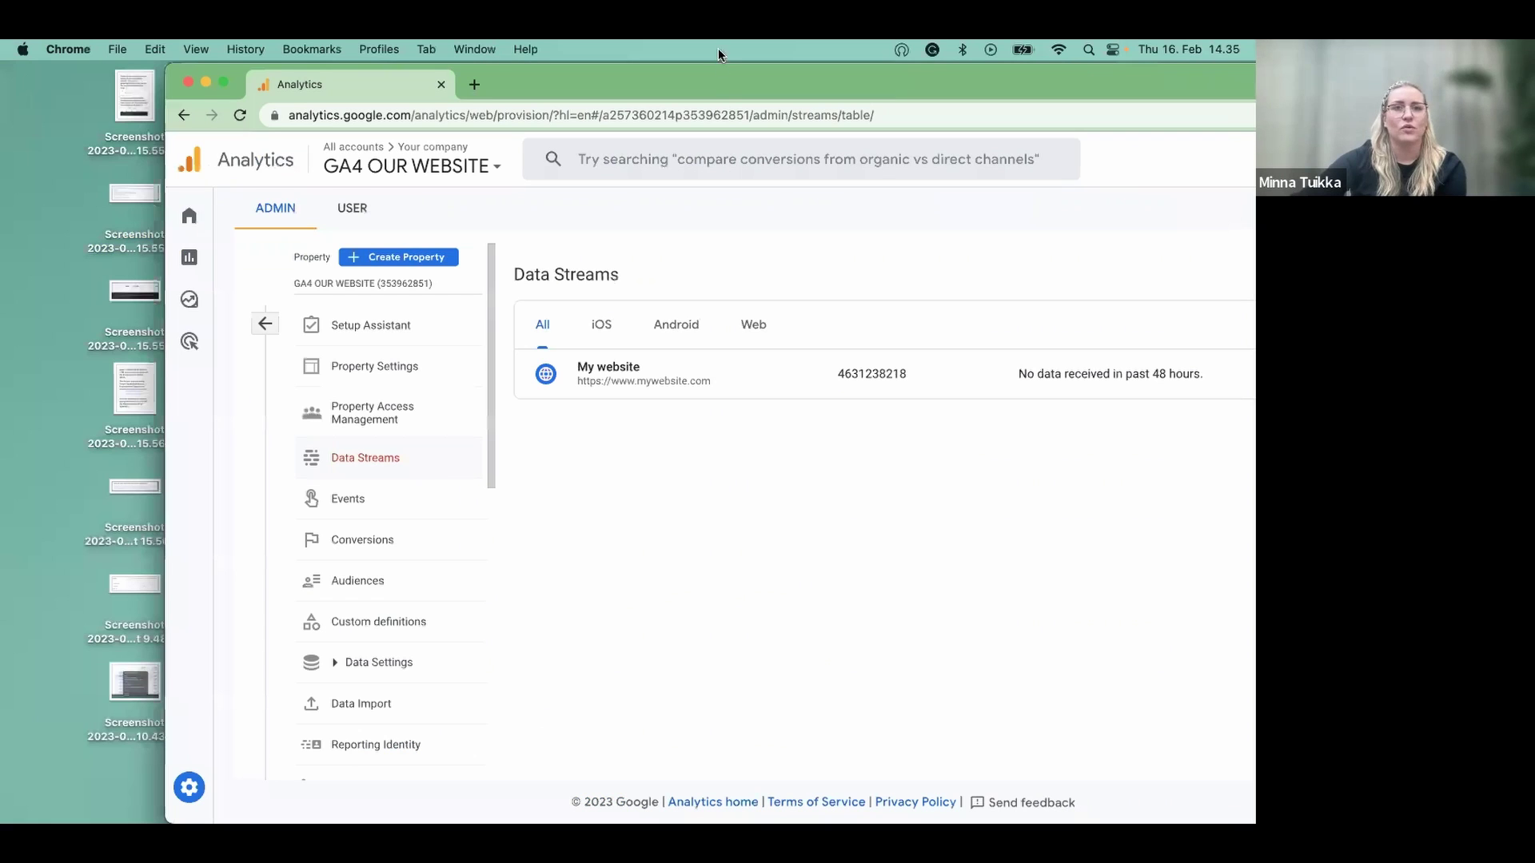
# Step: Move the GA4 window left and open the OUR WEBSITE property's Admin settings
pyautogui.moveTo(704, 87); pyautogui.dragTo(539, 86)
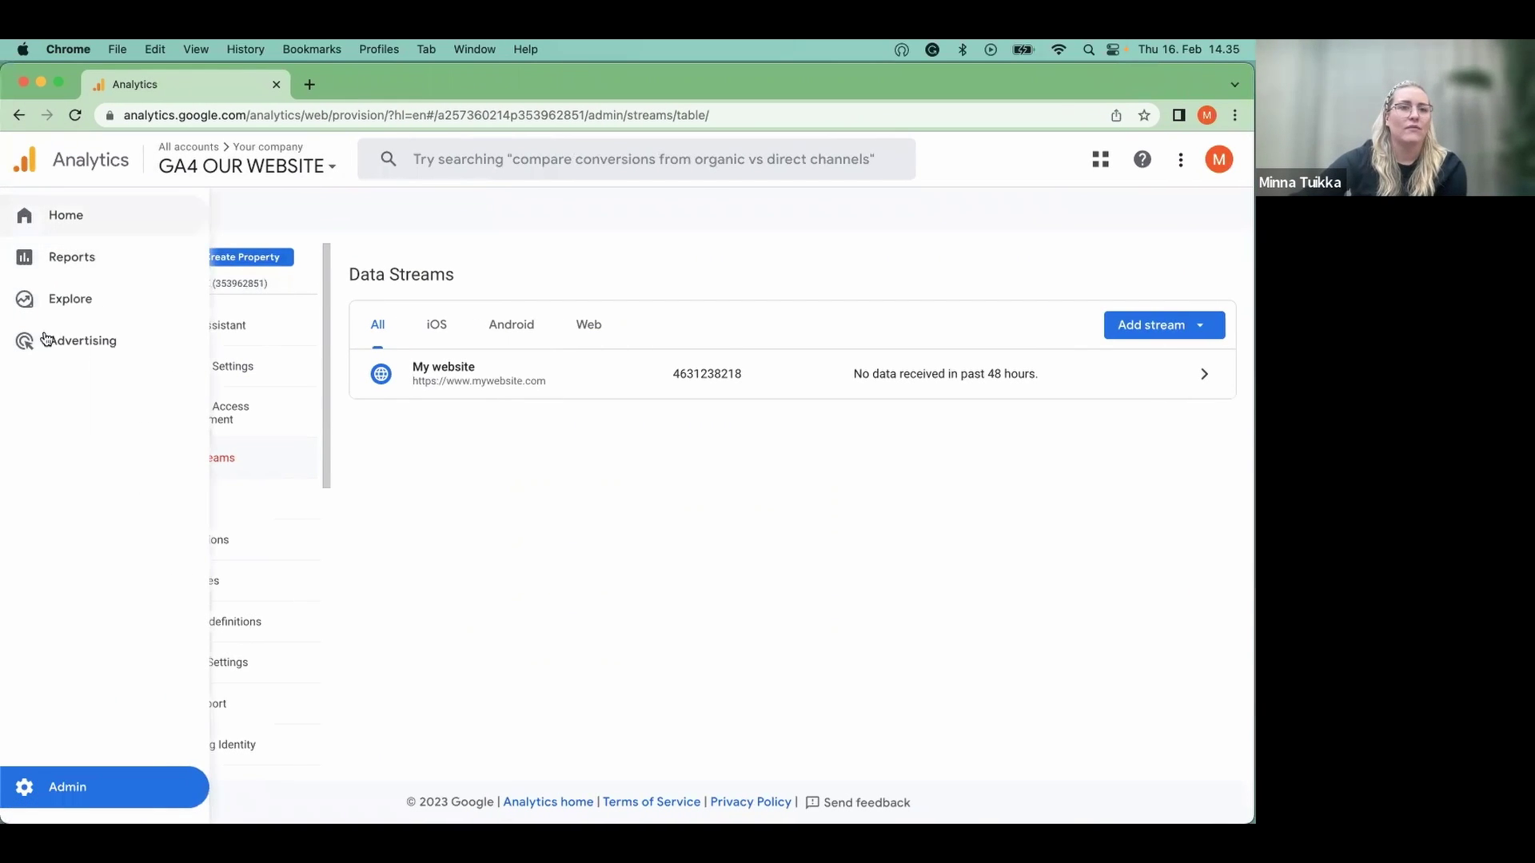
pyautogui.click(46, 216)
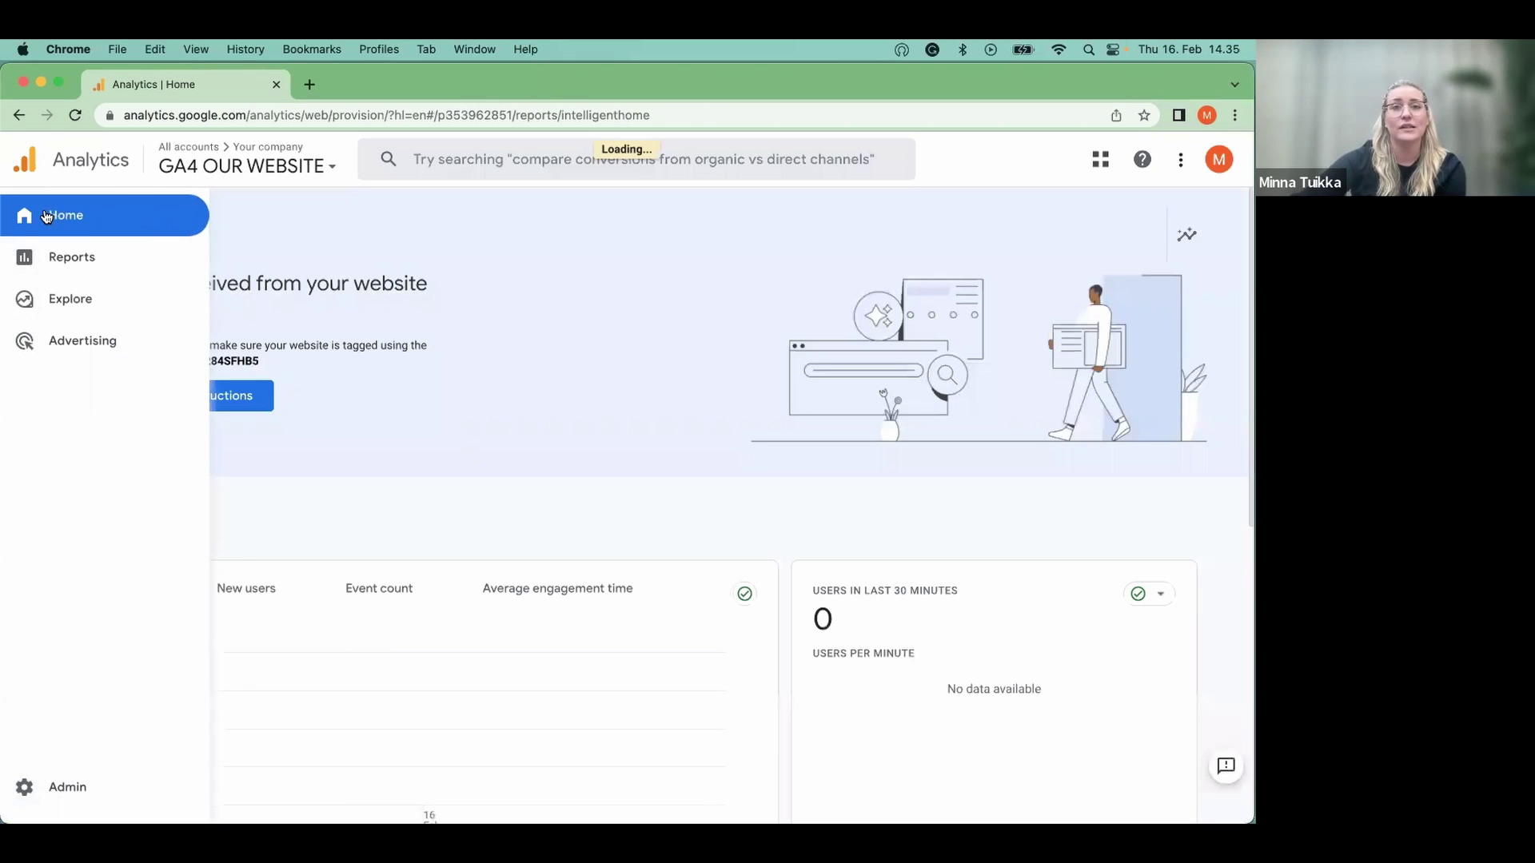
pyautogui.click(27, 790)
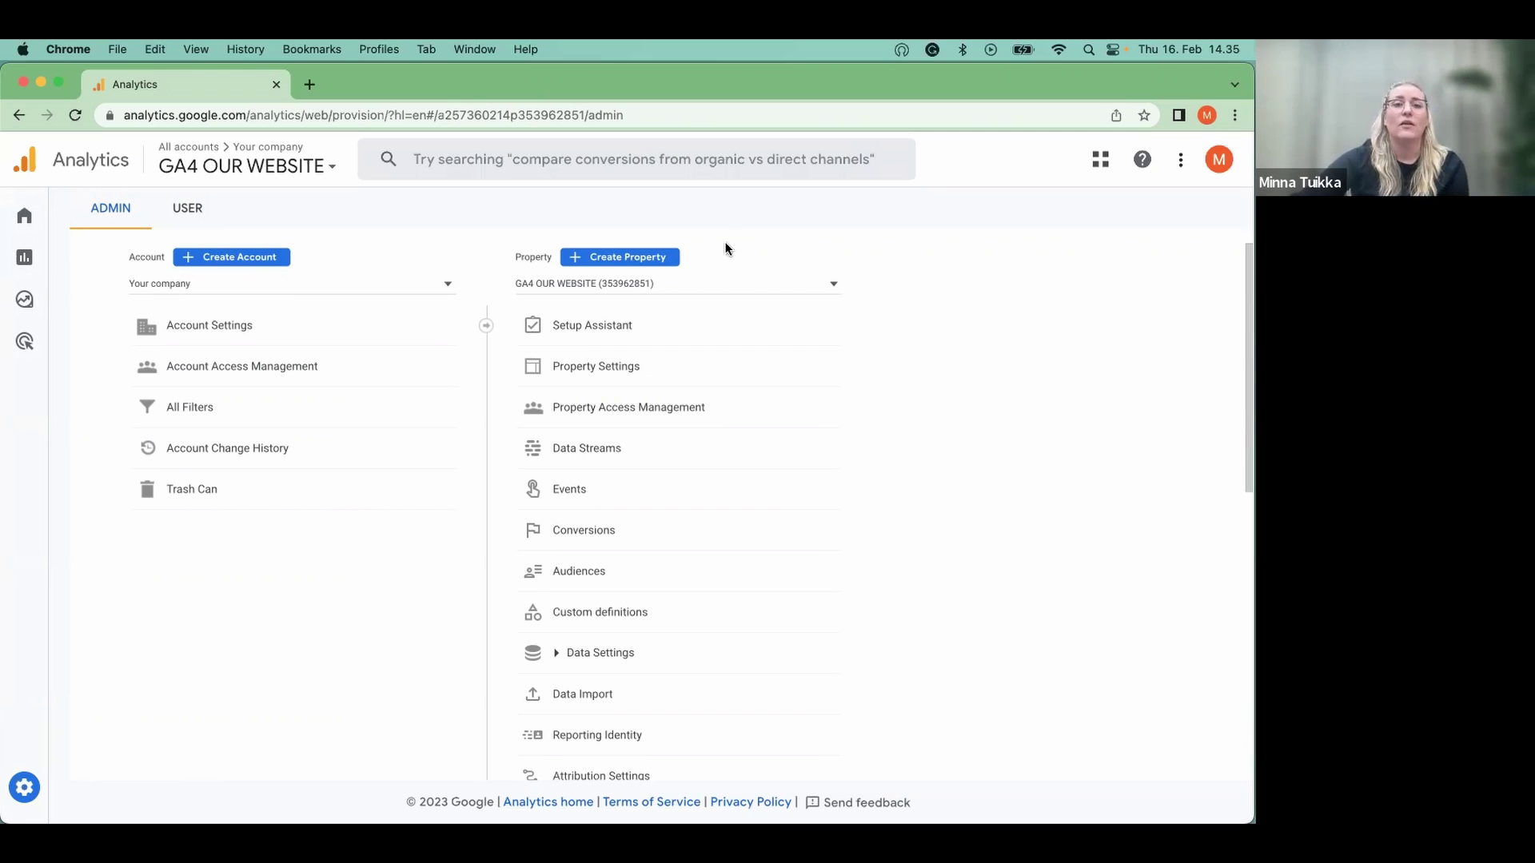
# Step: Start a new property and name it GA4_our_website_demo
pyautogui.click(659, 260)
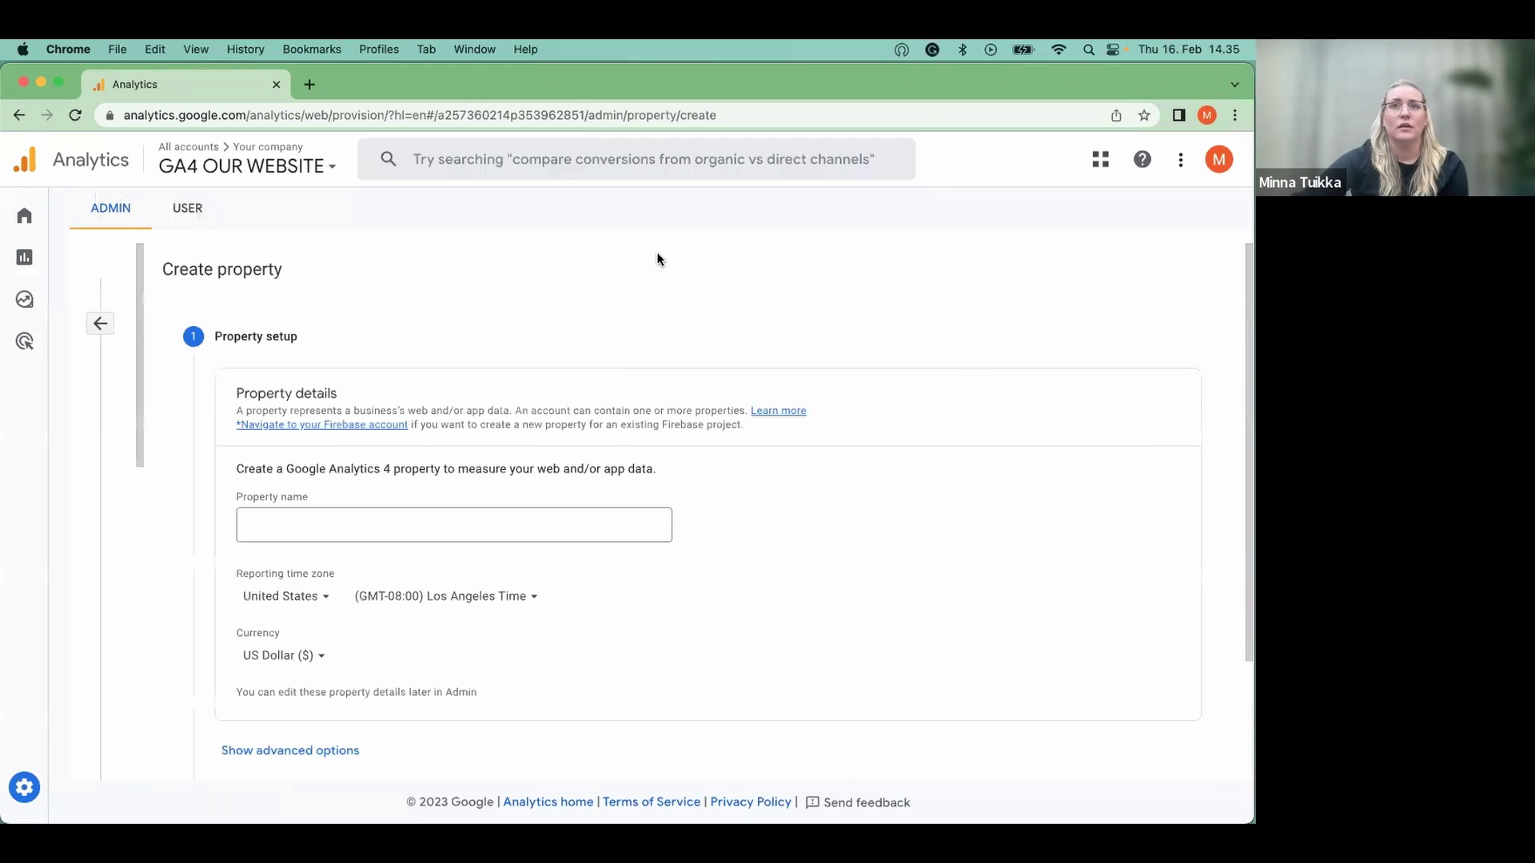
pyautogui.scroll(-2, 498, 357)
pyautogui.click(307, 396)
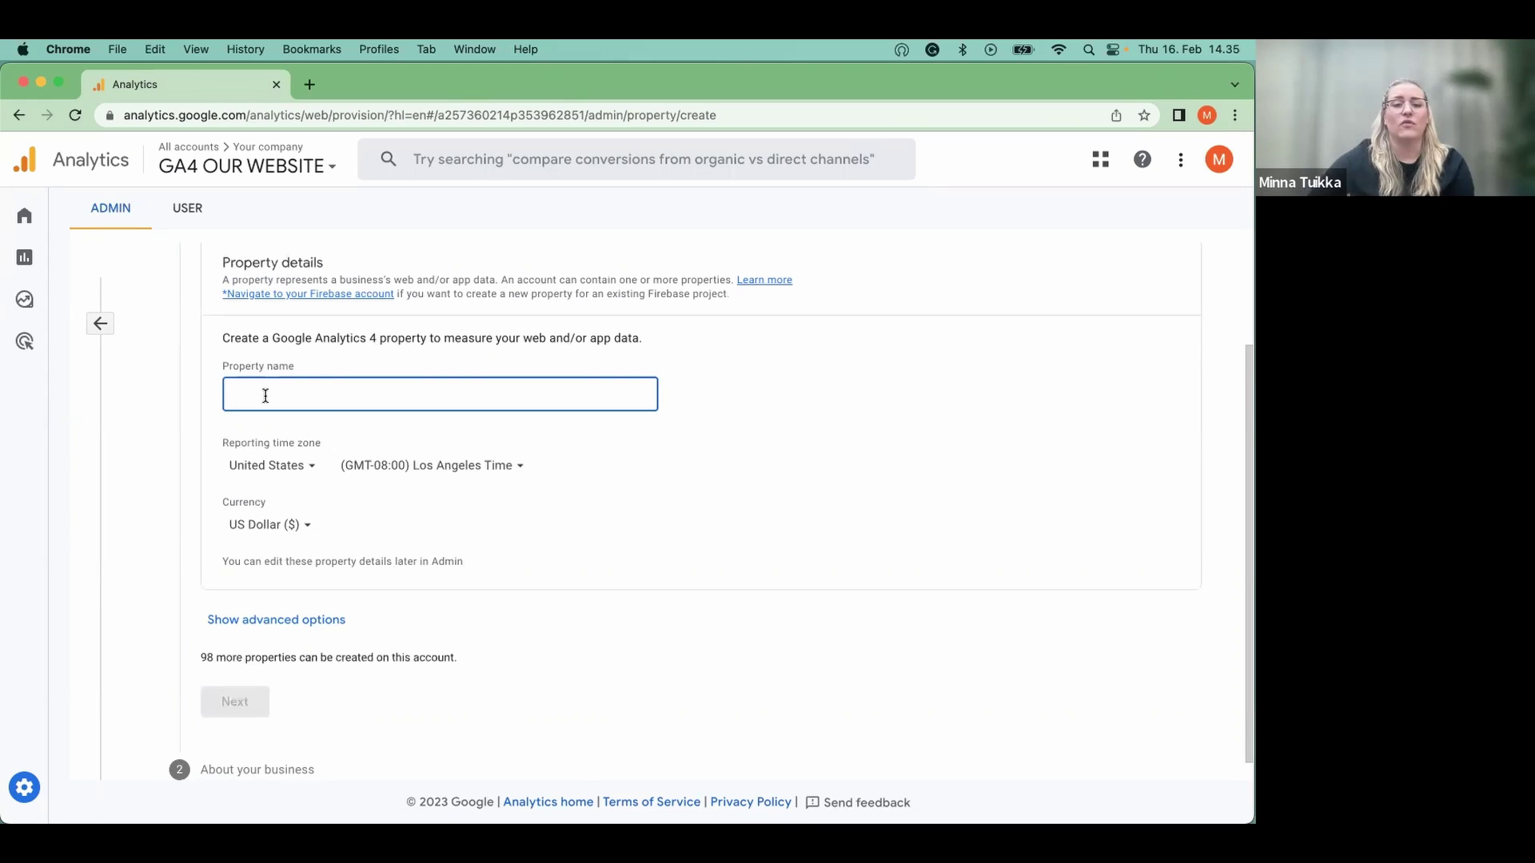
pyautogui.write('GA4')
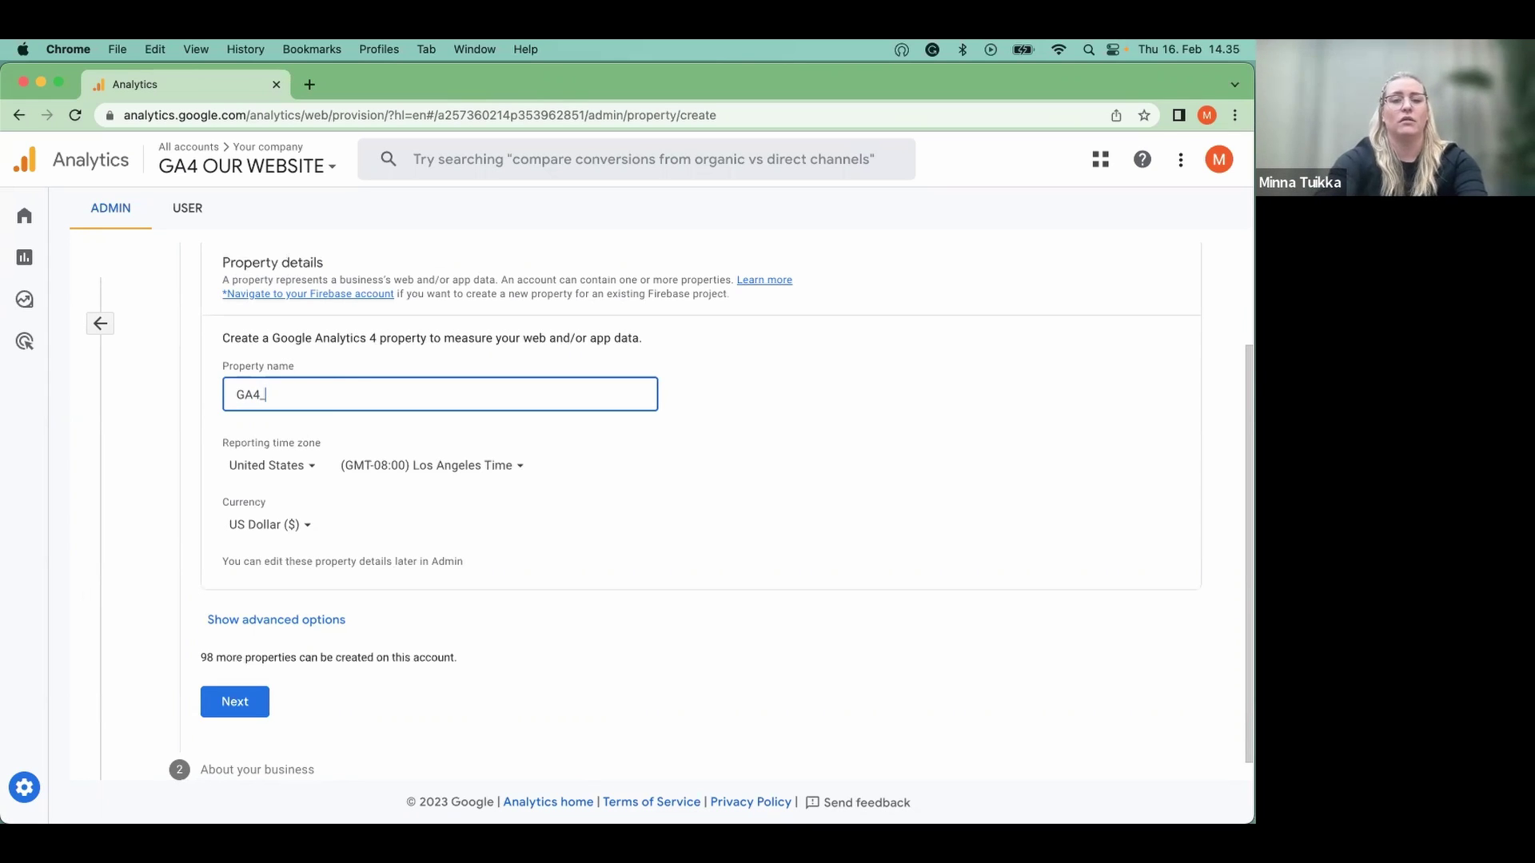
pyautogui.write(' our_webis')
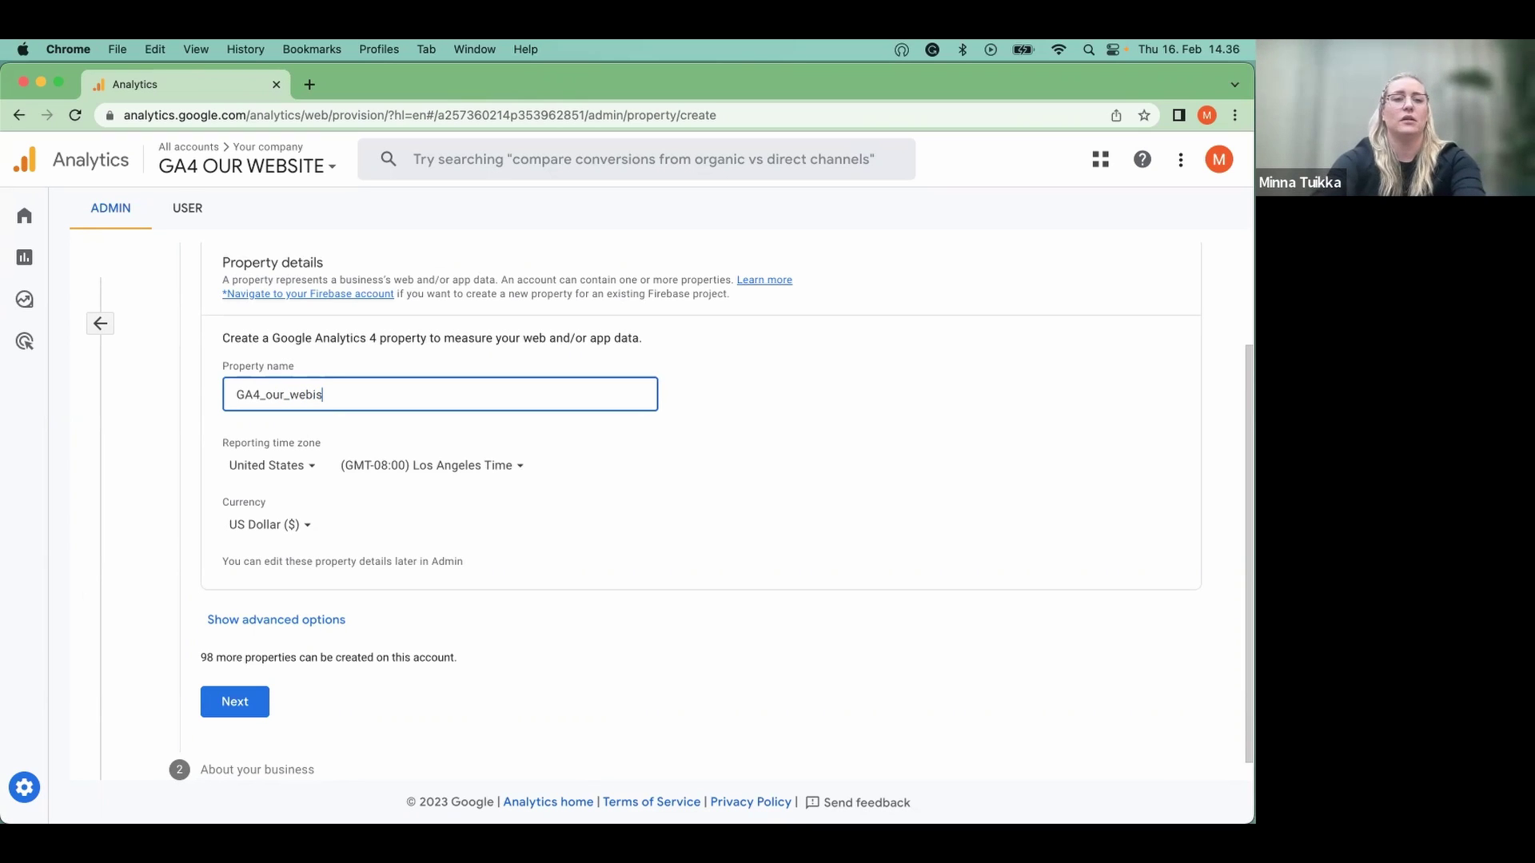
pyautogui.write('t')
pyautogui.press('BackSpace')
pyautogui.press('BackSpace')
pyautogui.press('BackSpace')
pyautogui.write('site')
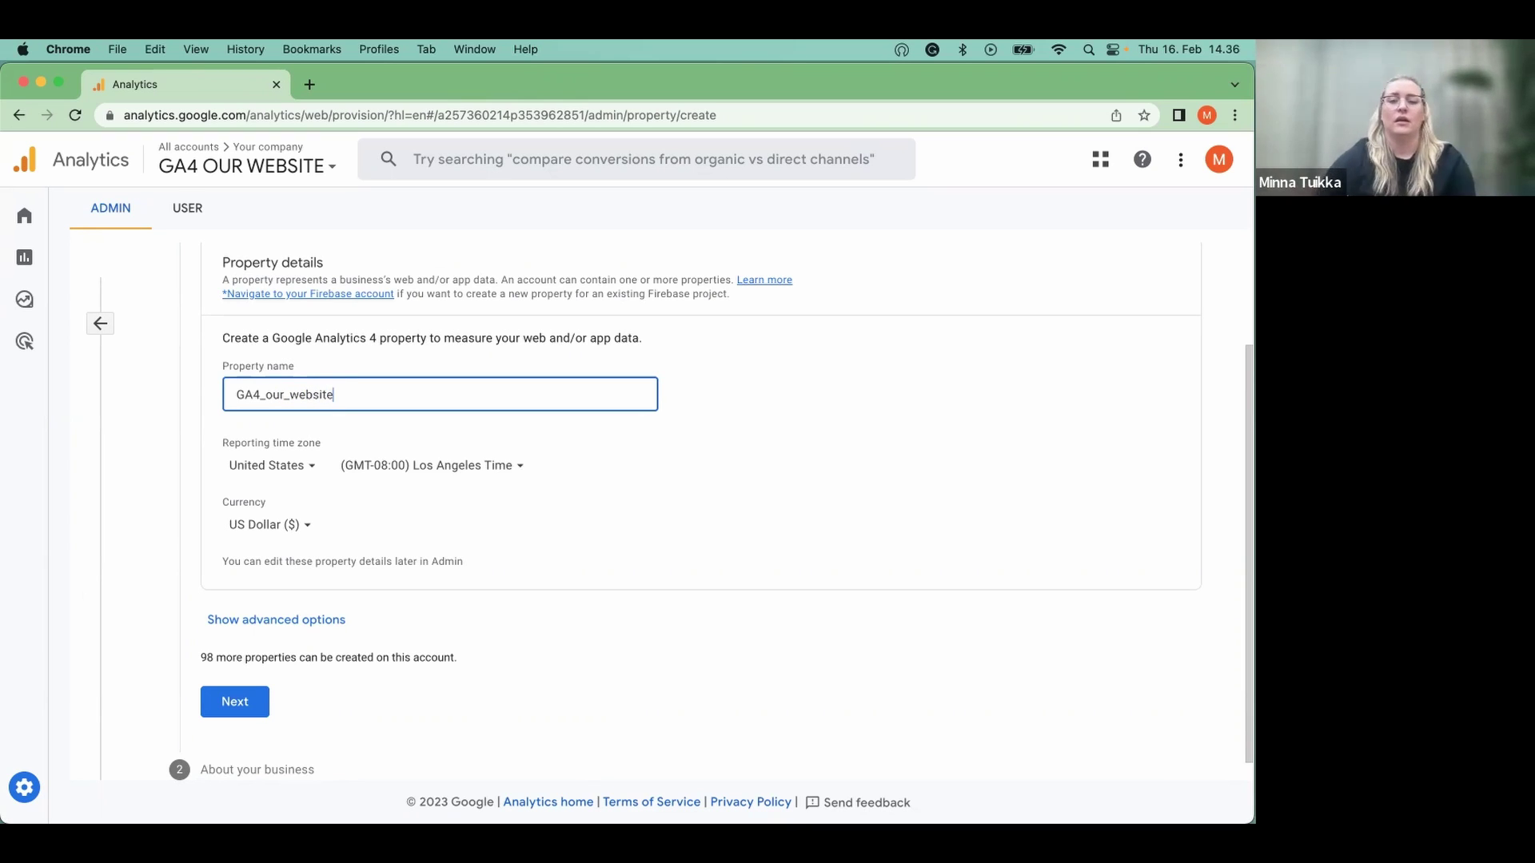
pyautogui.write('_dem')
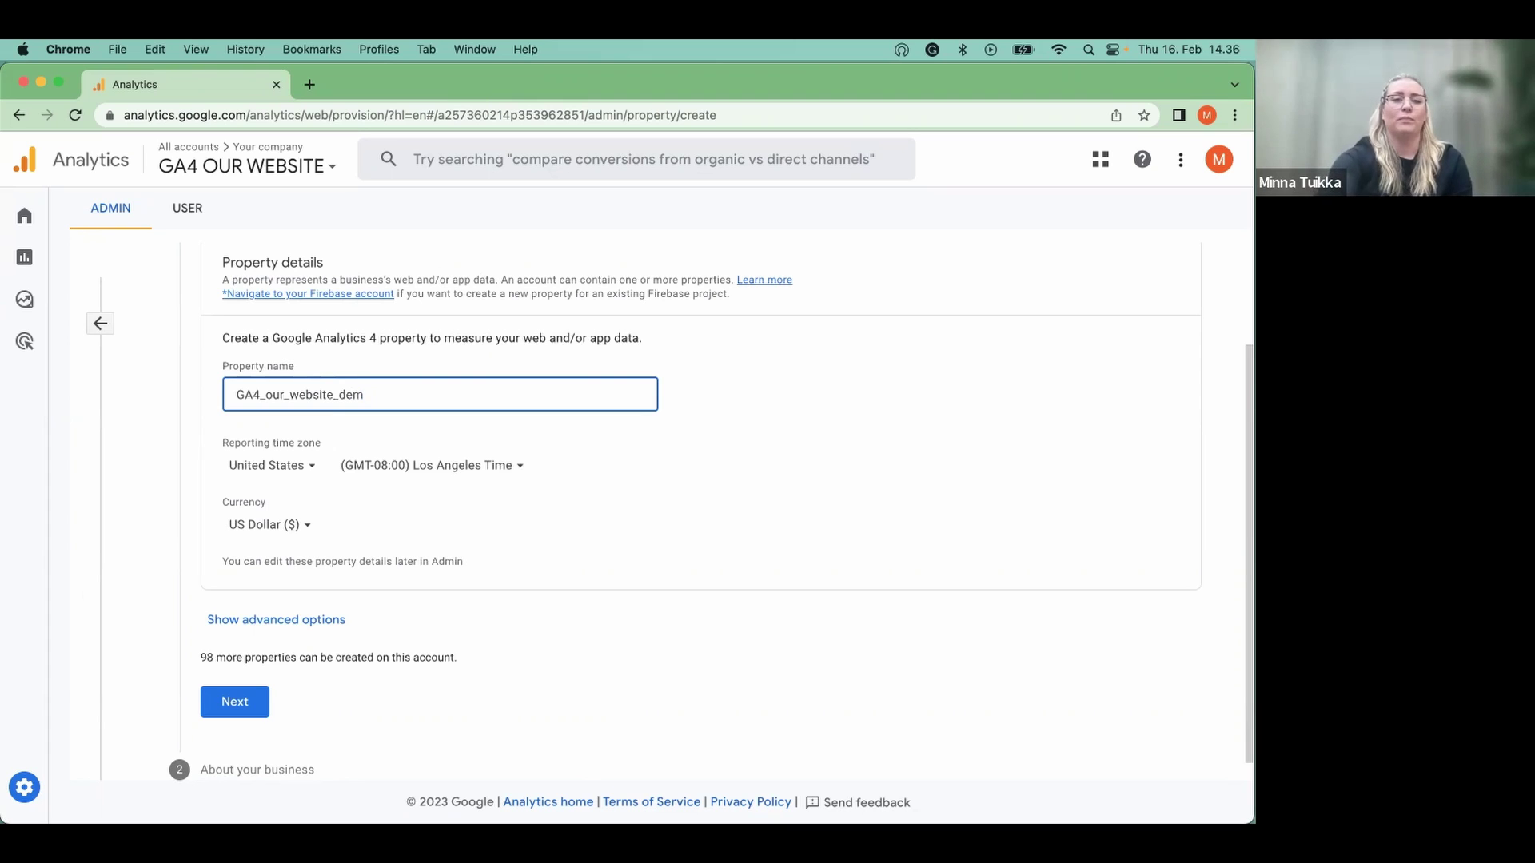
pyautogui.write('o')
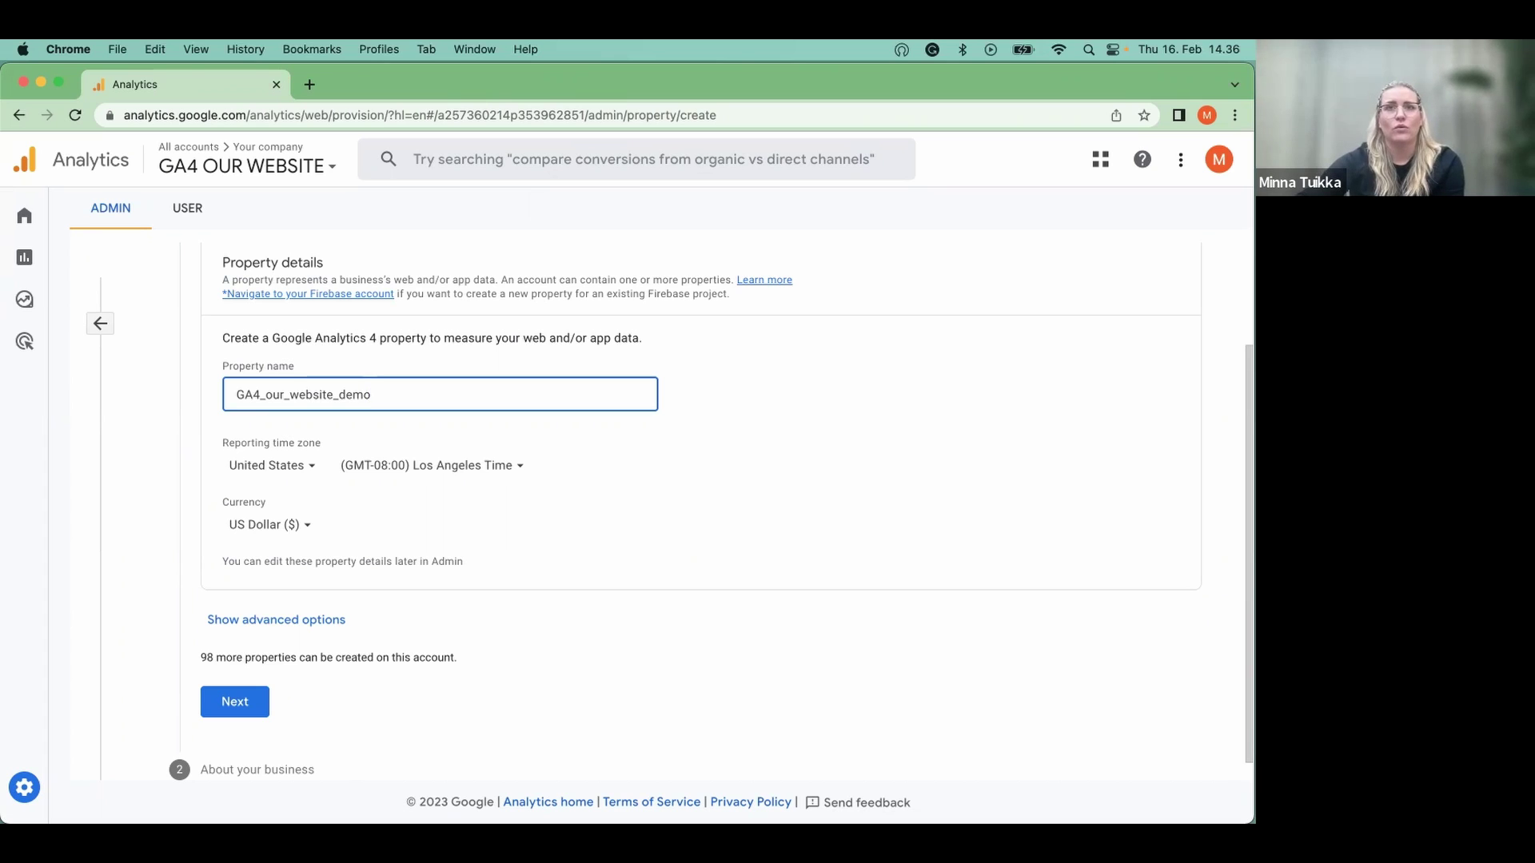
# Step: Continue to the business details, leaving the industry category unselected
pyautogui.click(232, 703)
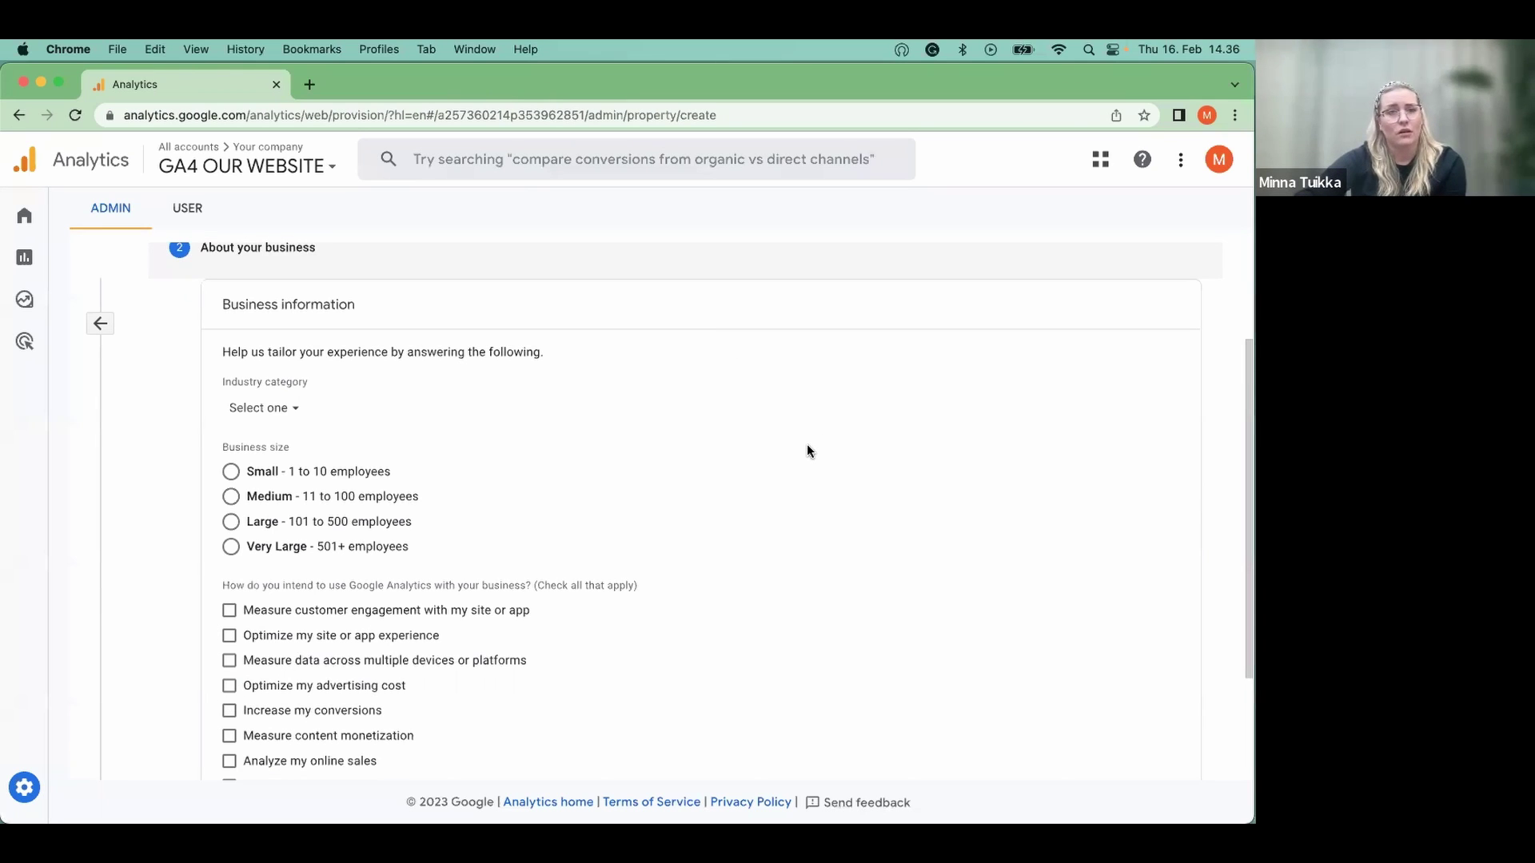
pyautogui.scroll(-2, 807, 451)
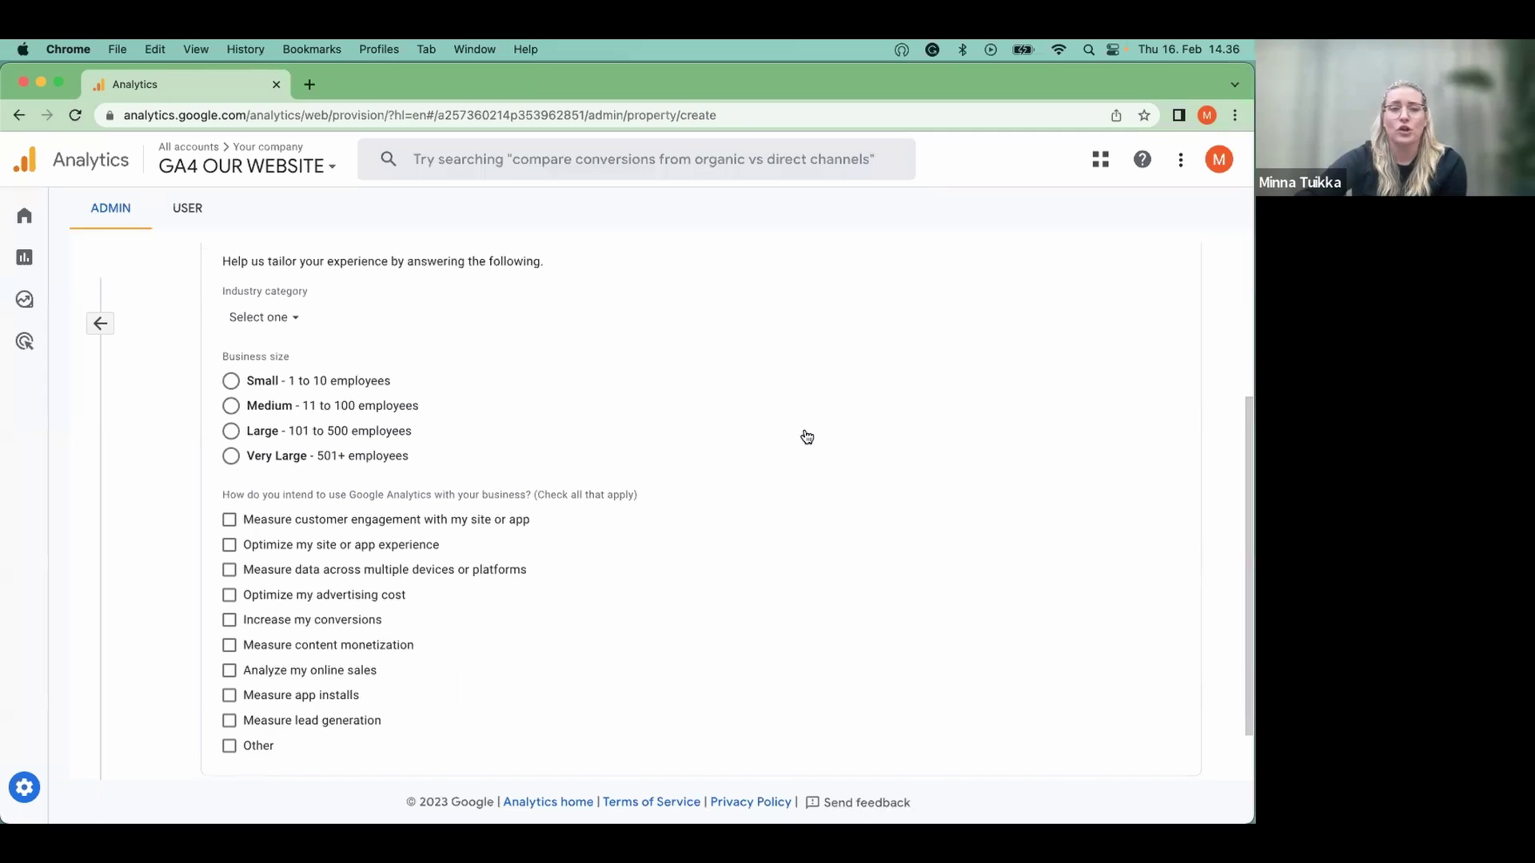
pyautogui.click(289, 316)
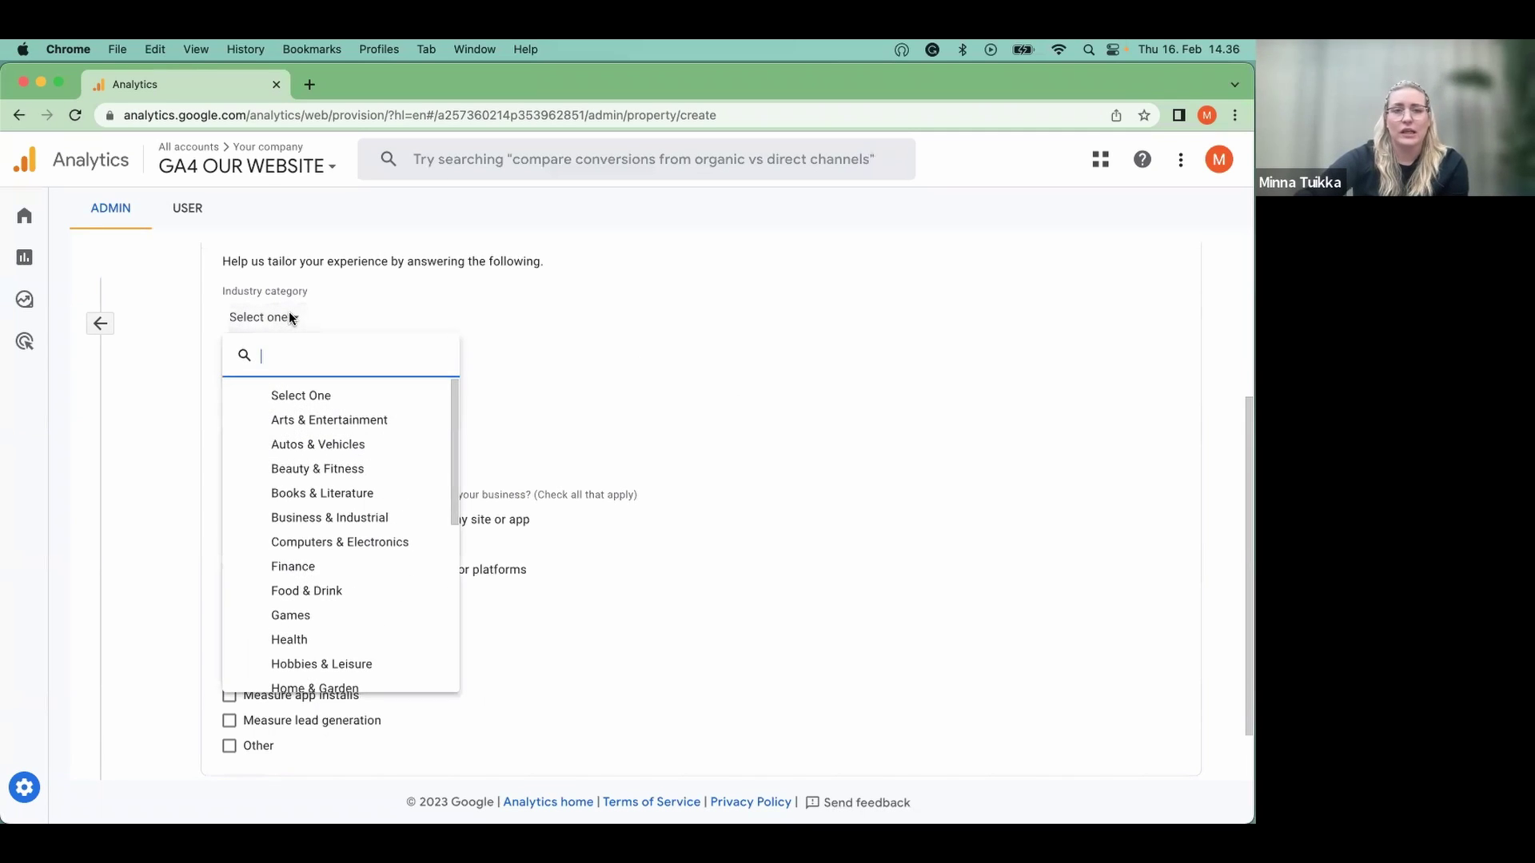
pyautogui.click(931, 343)
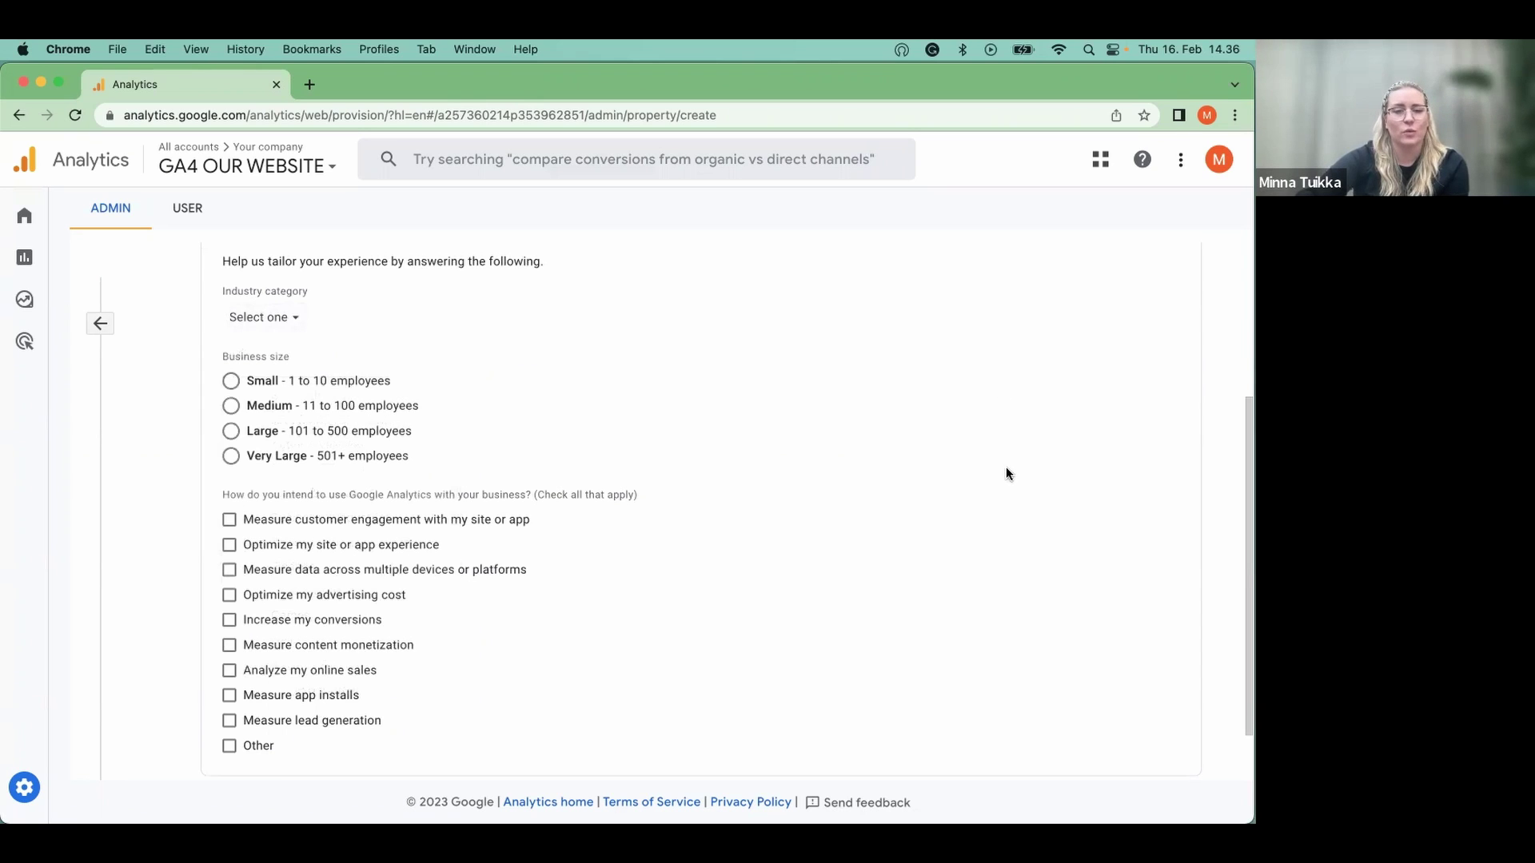
pyautogui.scroll(-2, 1006, 460)
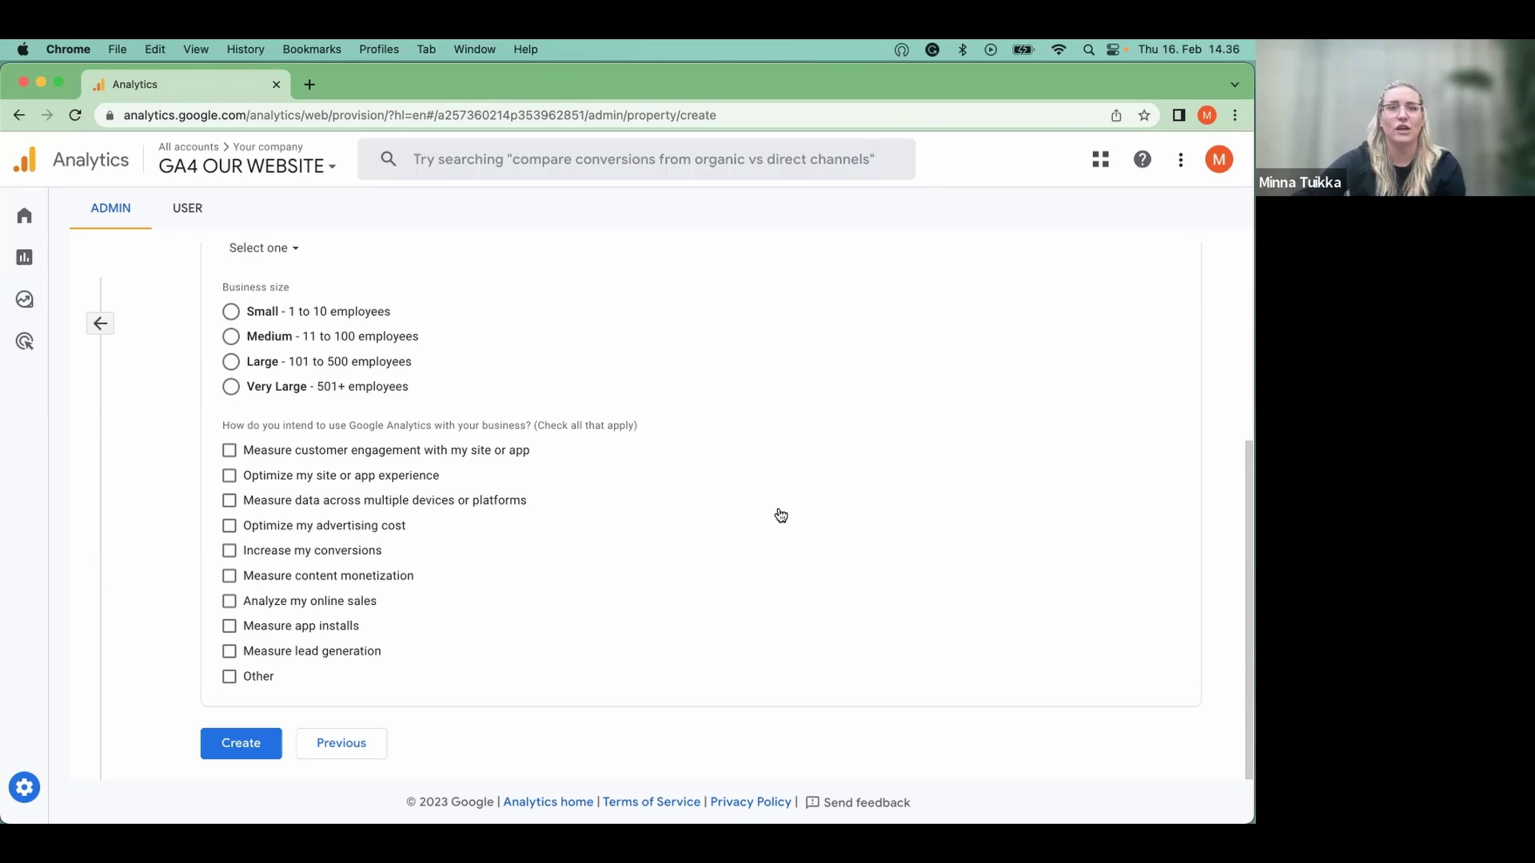
# Step: Create the GA4_our_website_demo property to reach its Data Streams platform choice
pyautogui.click(244, 743)
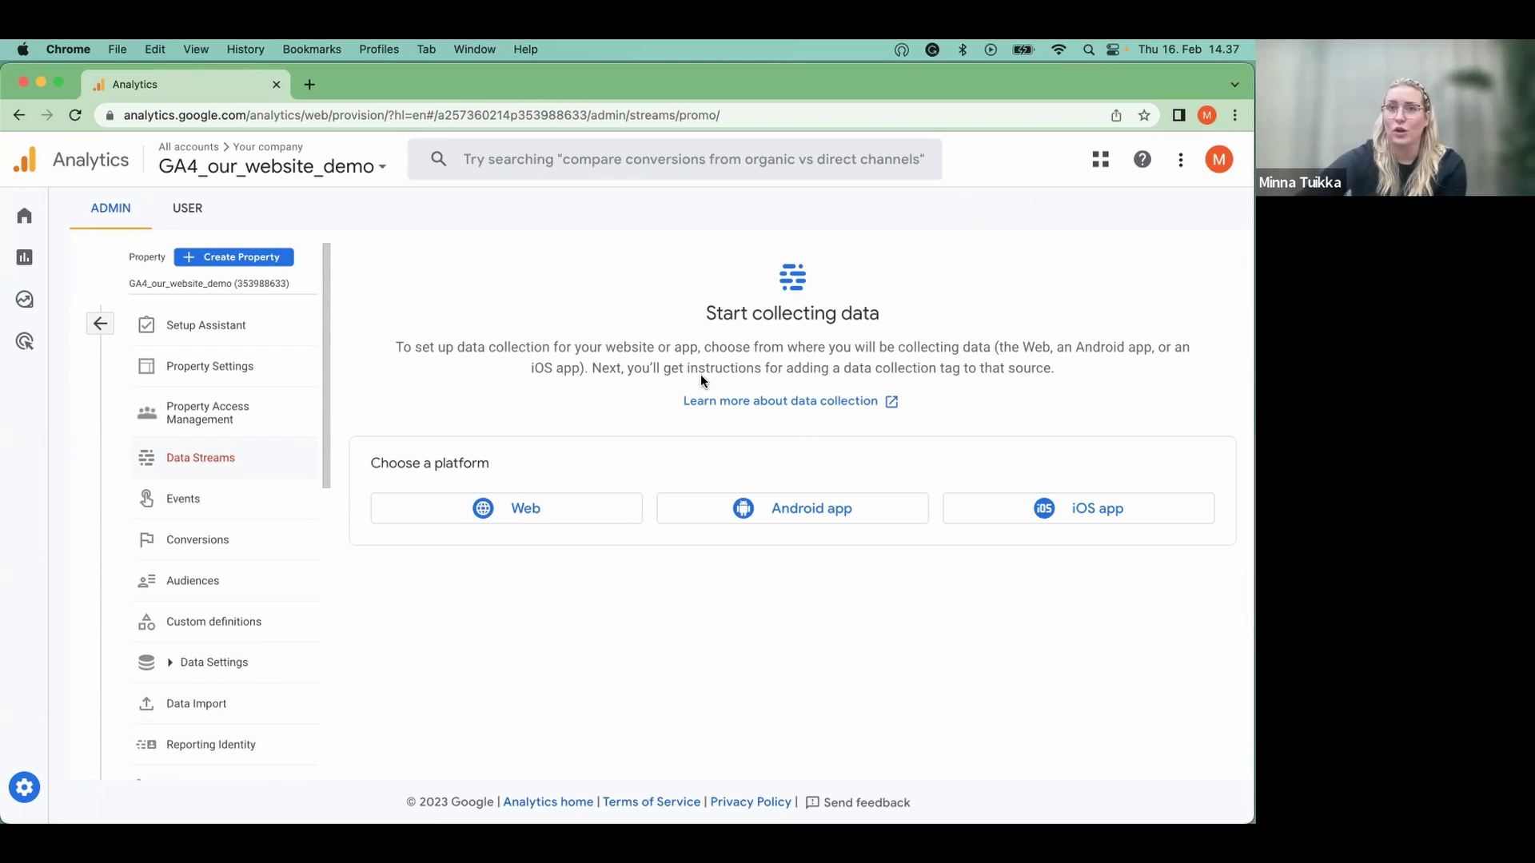
pyautogui.click(538, 510)
pyautogui.click(478, 306)
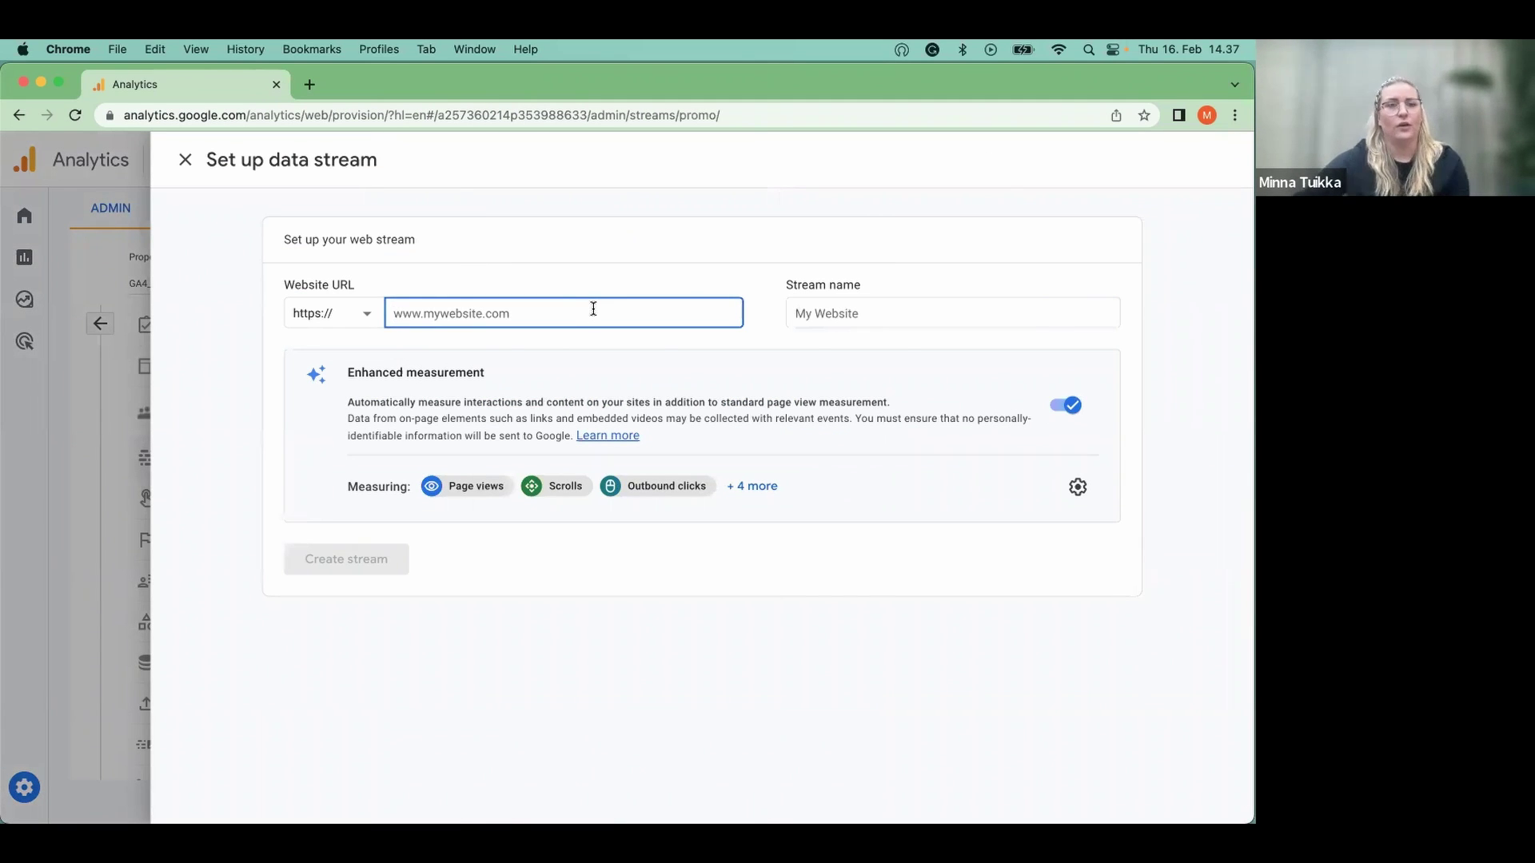
pyautogui.write('www.')
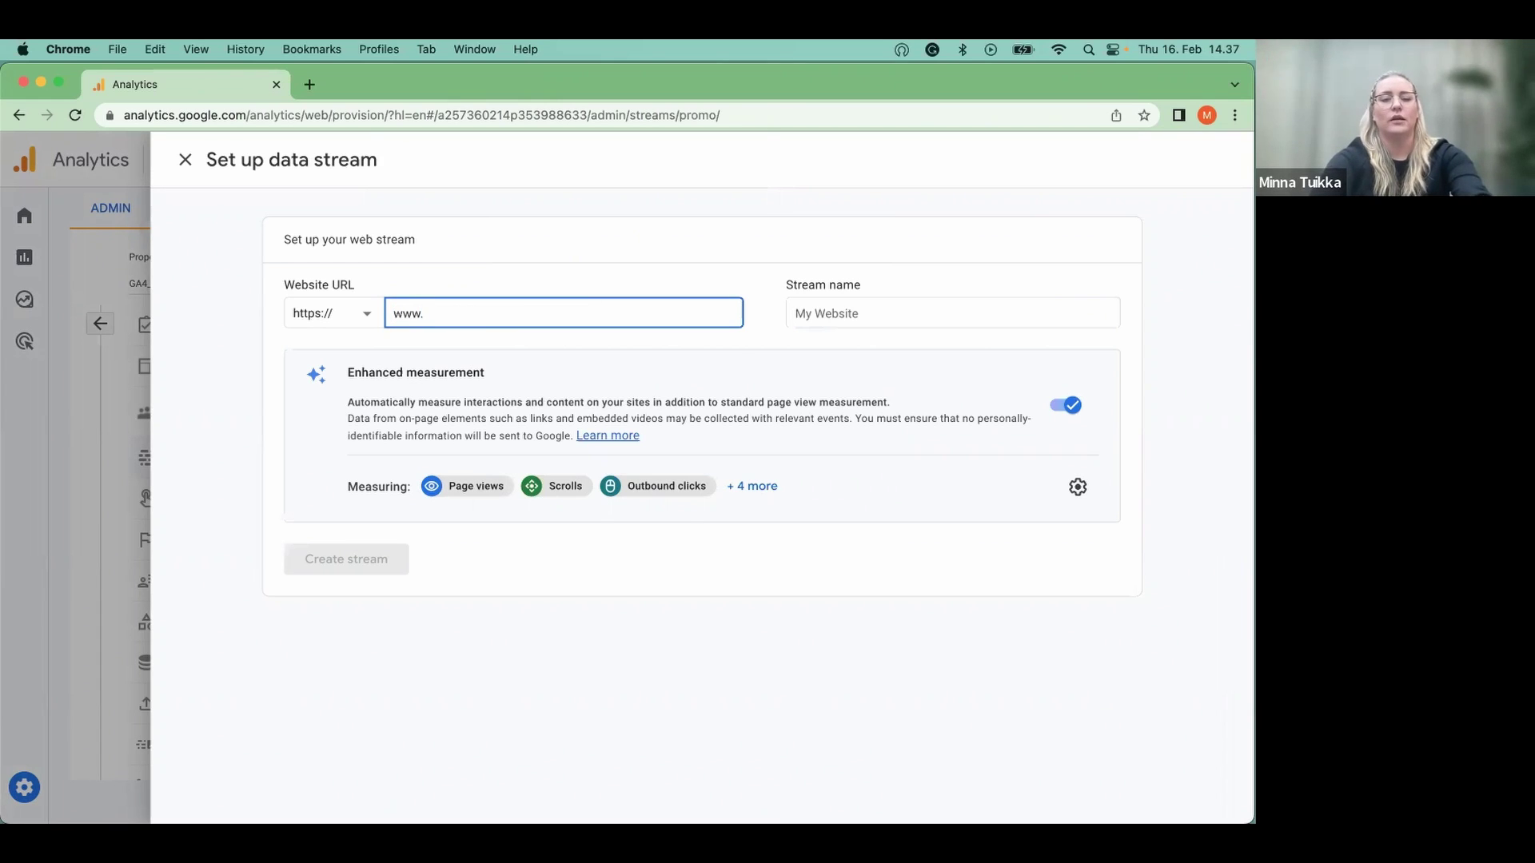
pyautogui.write('mywebsit')
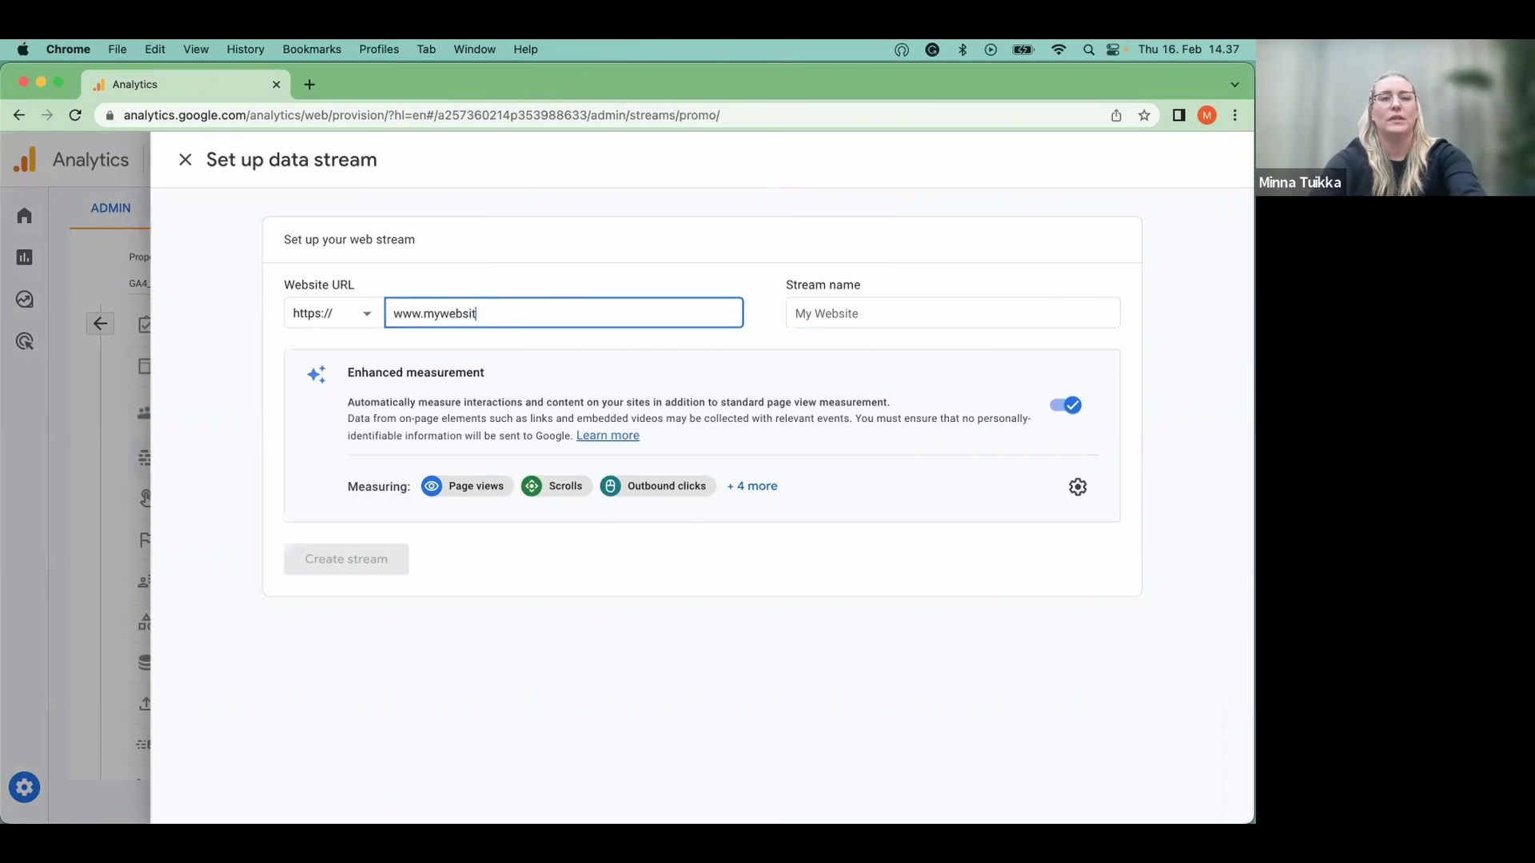
pyautogui.write('e.com')
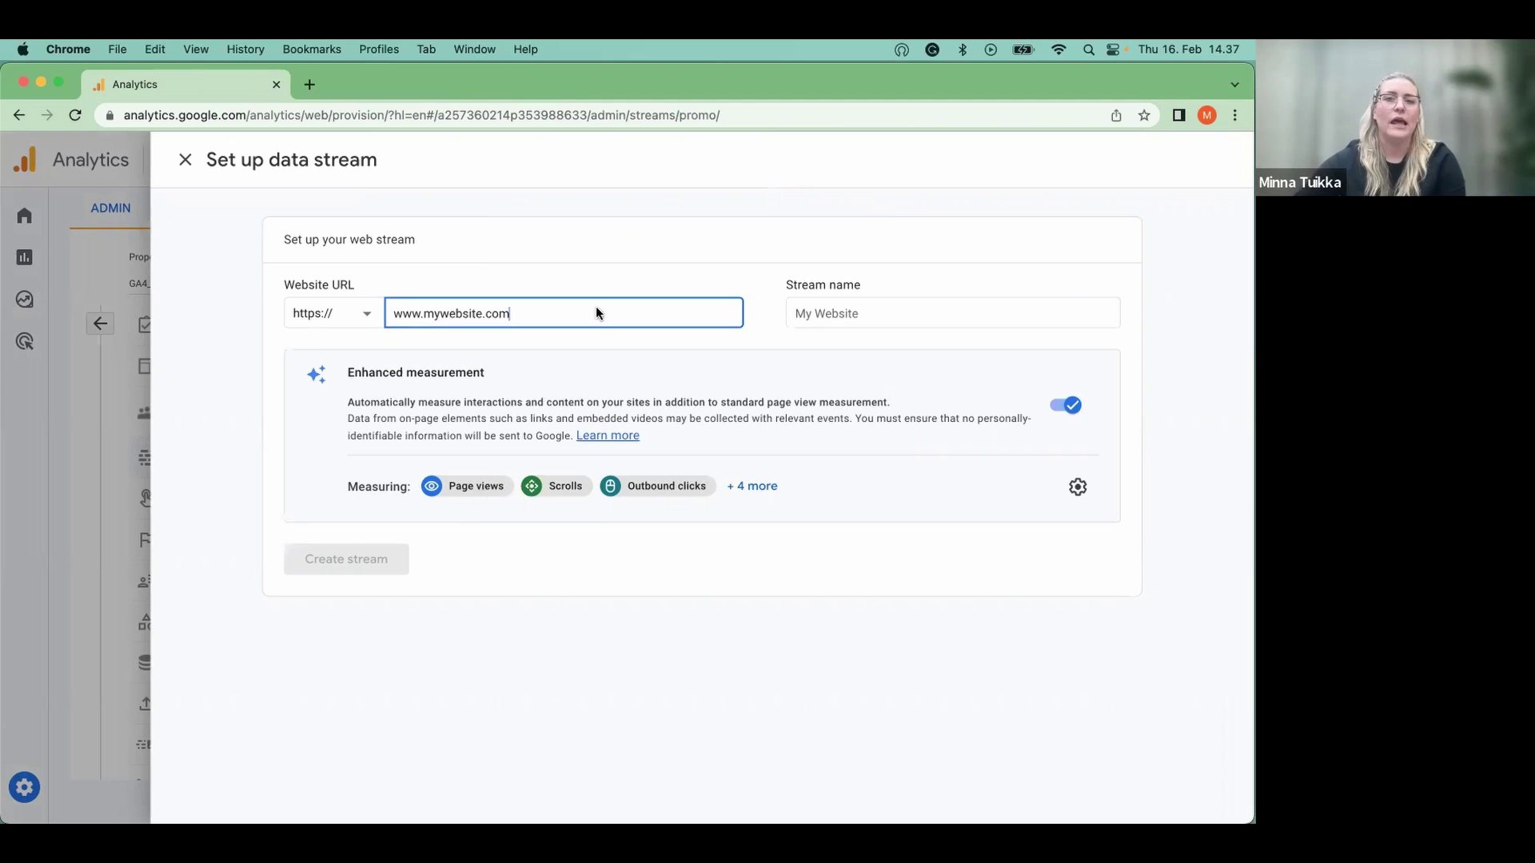
pyautogui.click(820, 317)
pyautogui.click(820, 318)
pyautogui.write('My ')
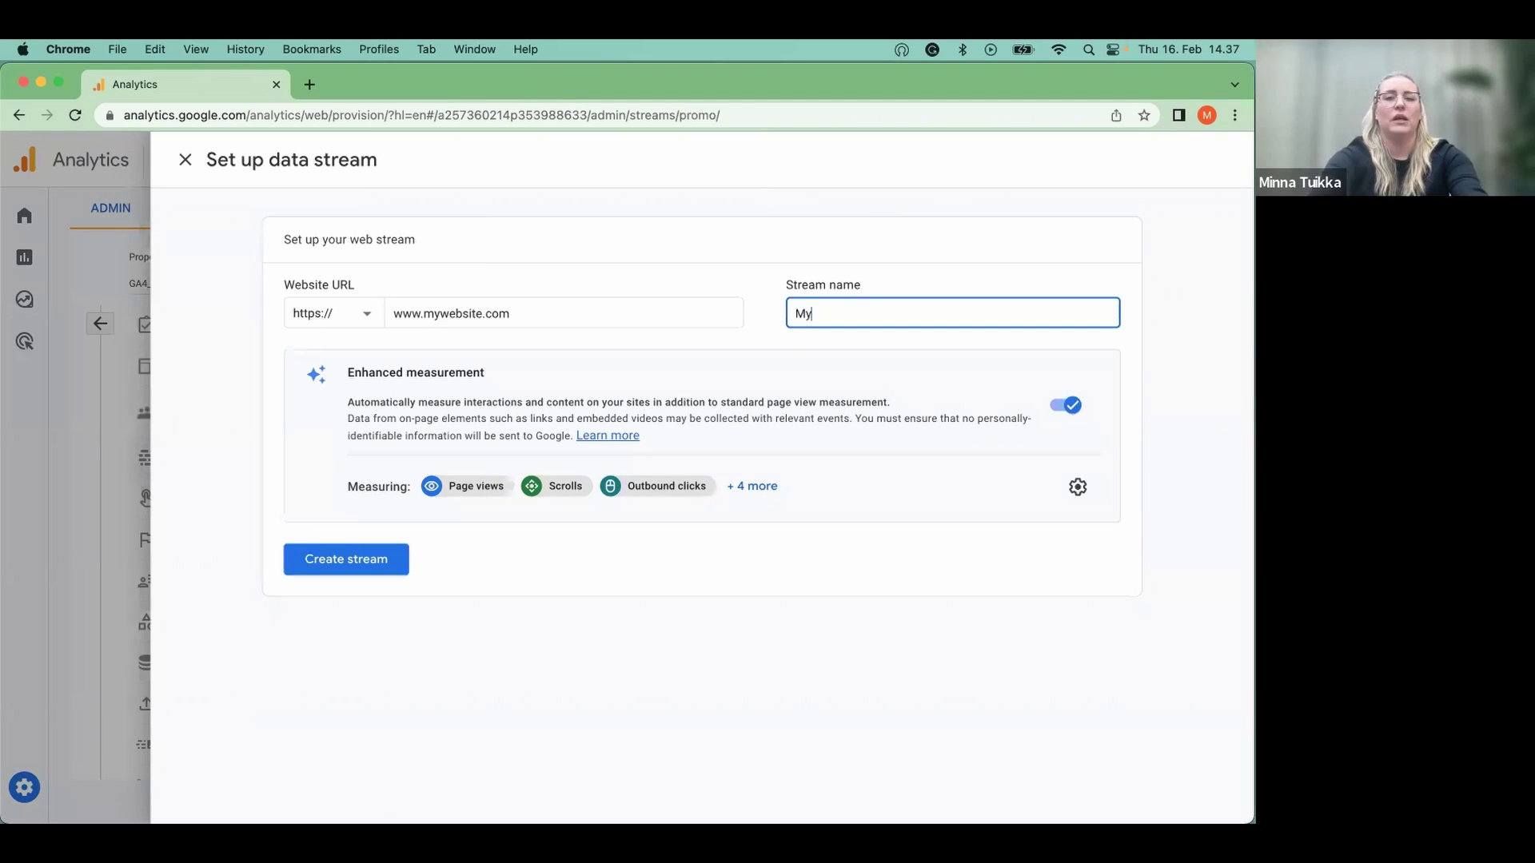
pyautogui.write('website')
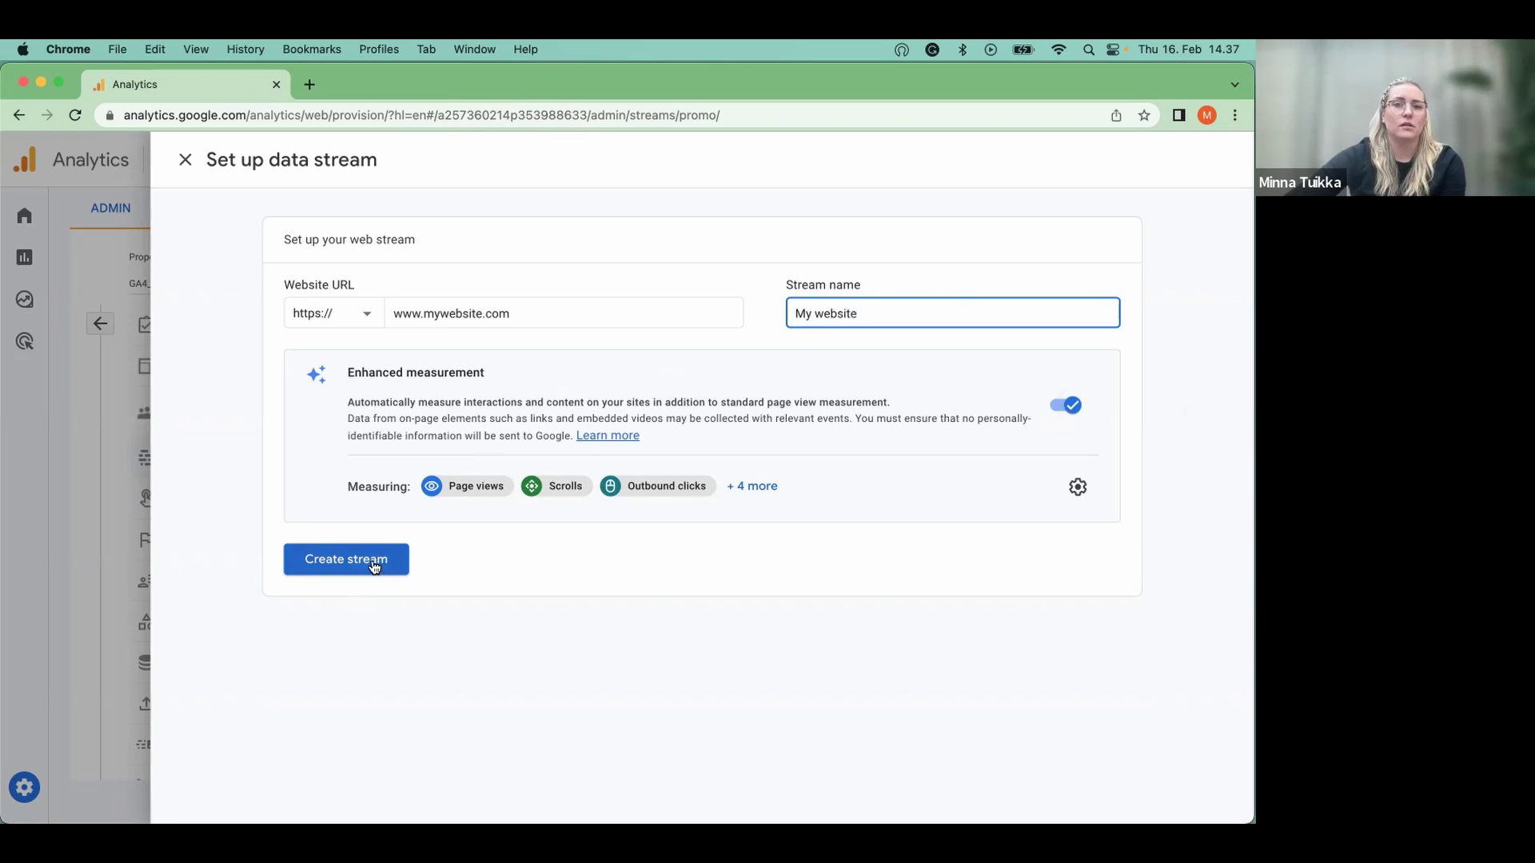
pyautogui.click(374, 563)
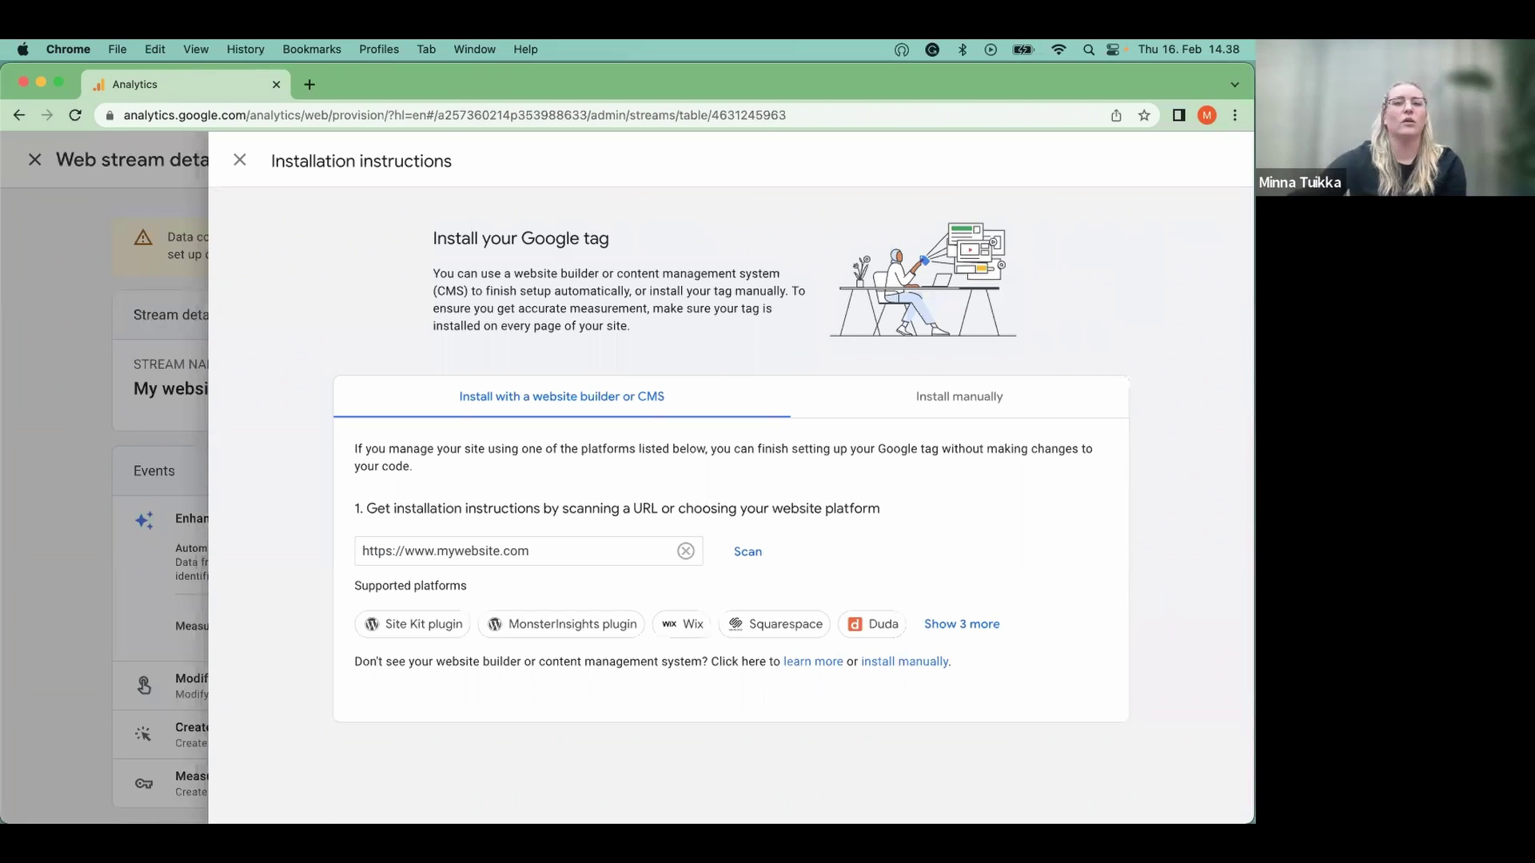
# Step: Show the manual gtag.js installation code for the web stream
pyautogui.click(967, 403)
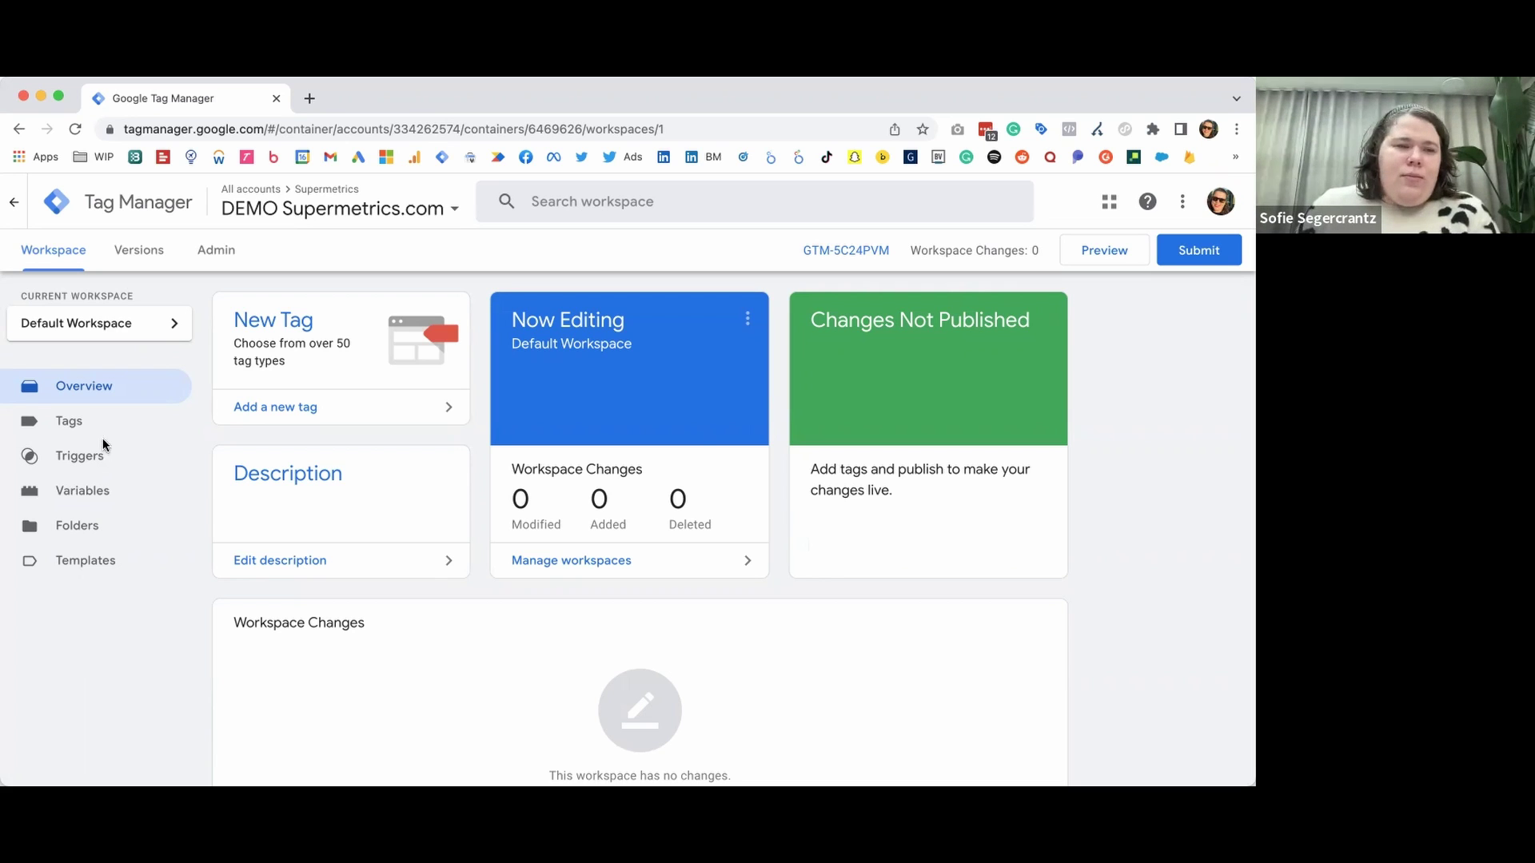
# Step: Create a new tag from the container's Tags list and bring up its tag types
pyautogui.click(53, 423)
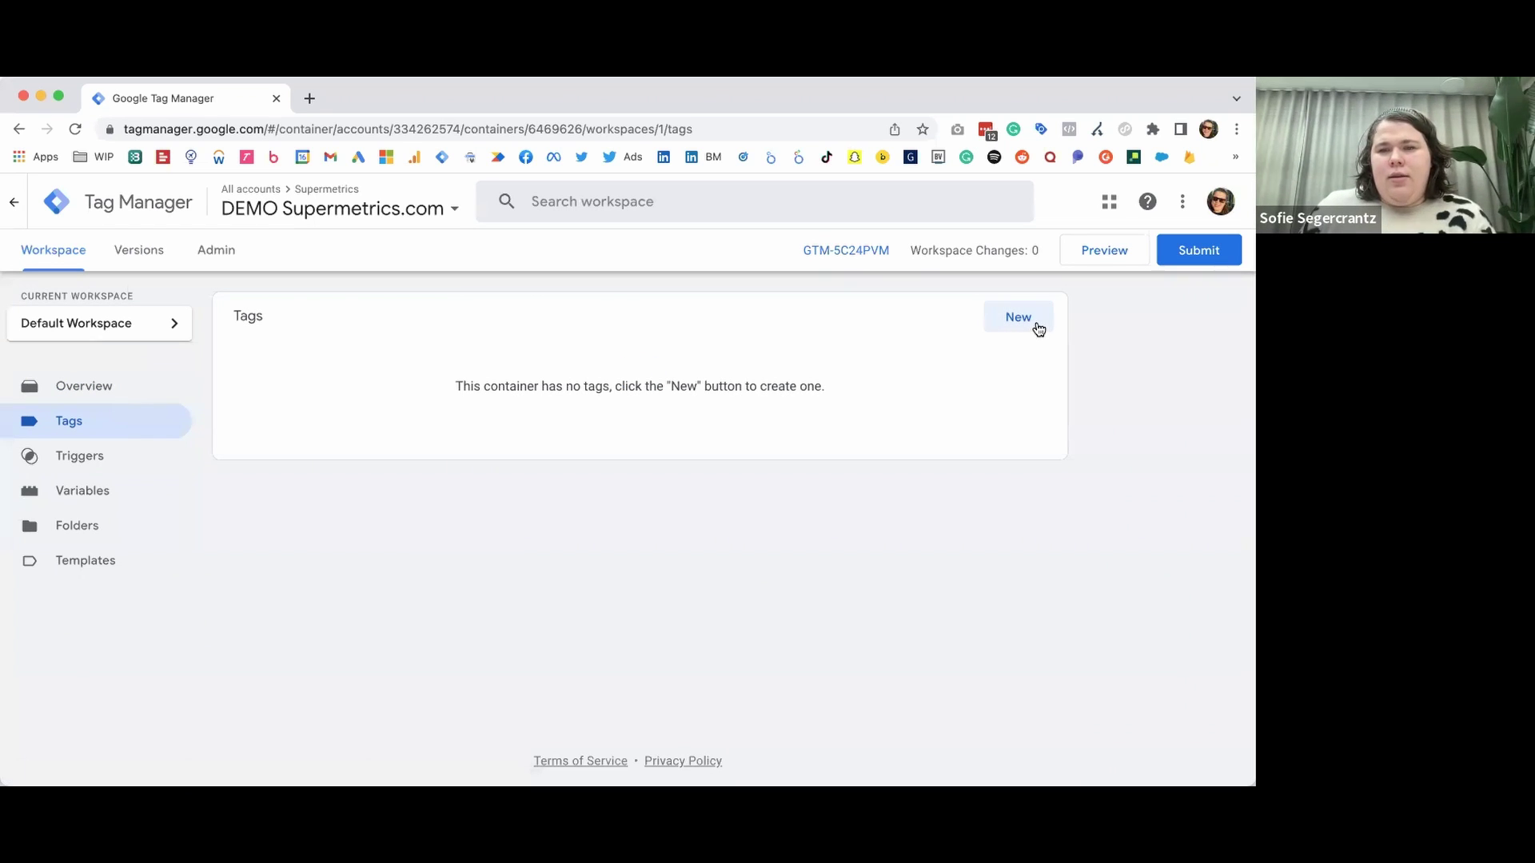
pyautogui.click(1020, 318)
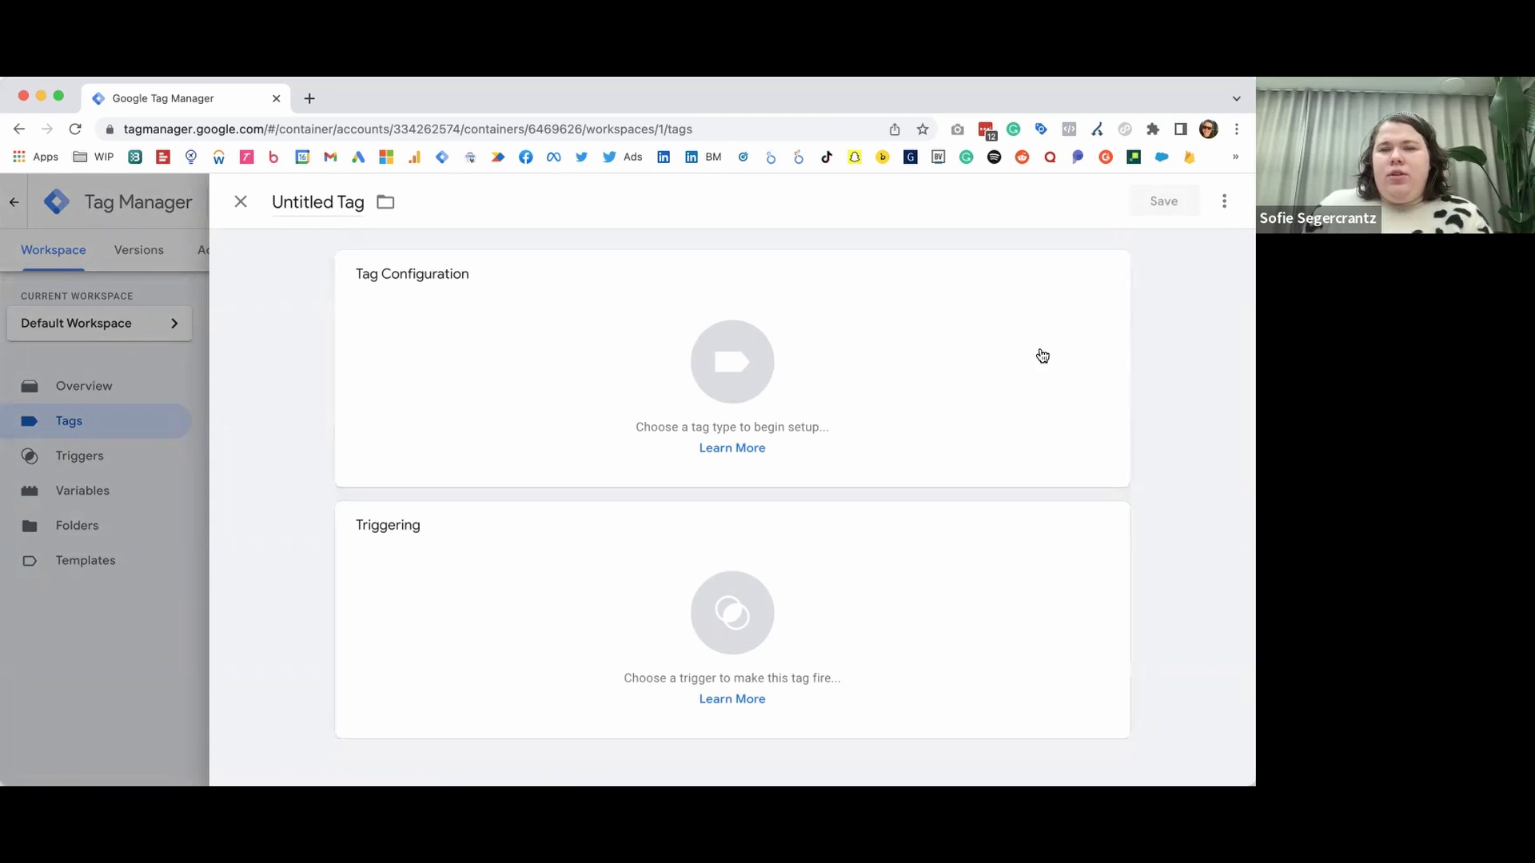
pyautogui.click(1109, 277)
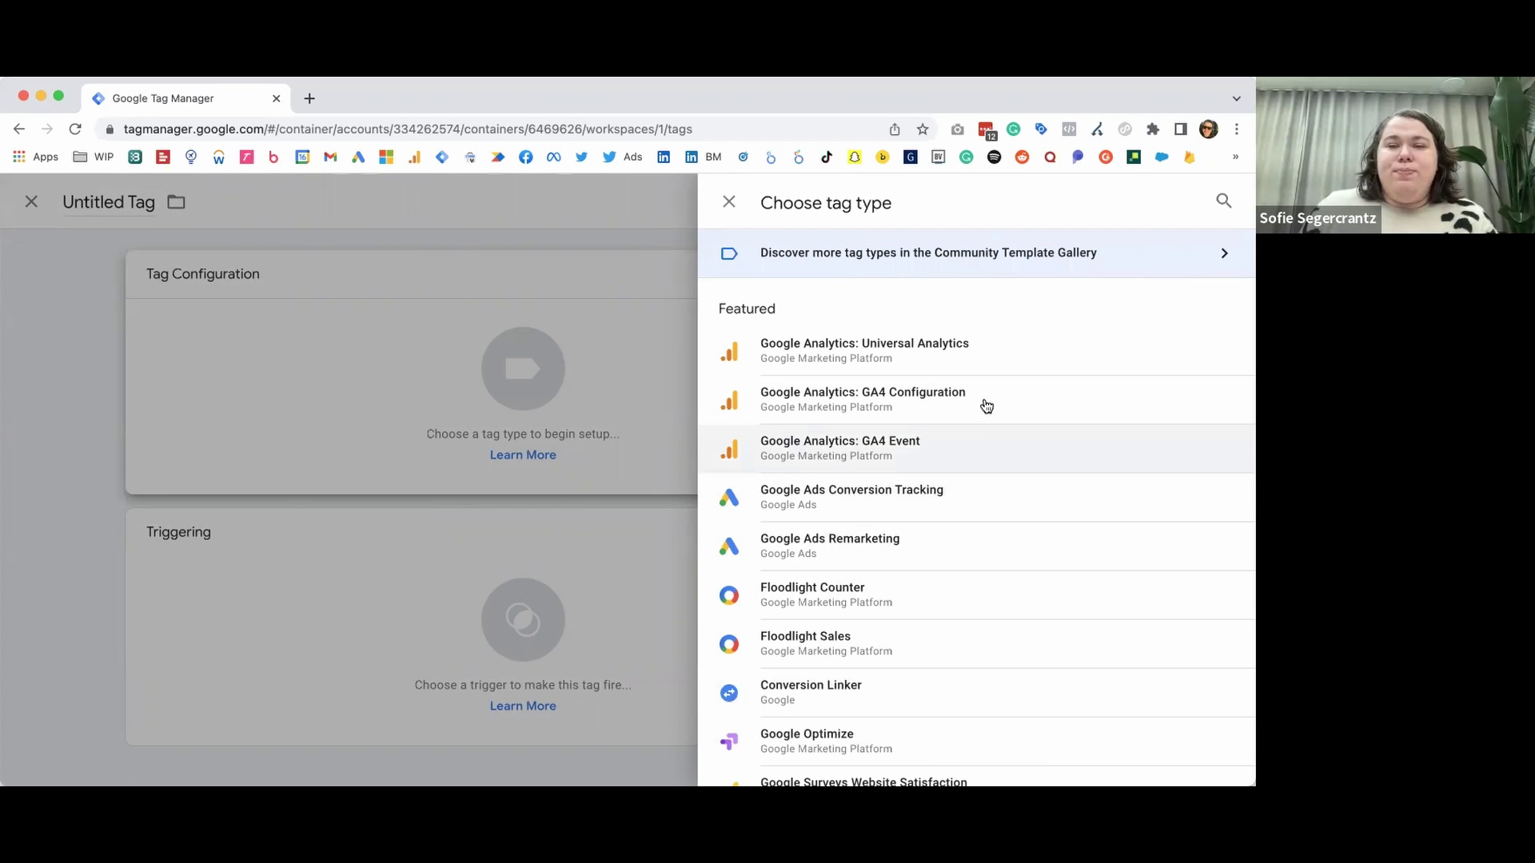
# Step: Make the tag a GA4 Configuration with the pasted Measurement ID, firing on All Pages
pyautogui.click(928, 392)
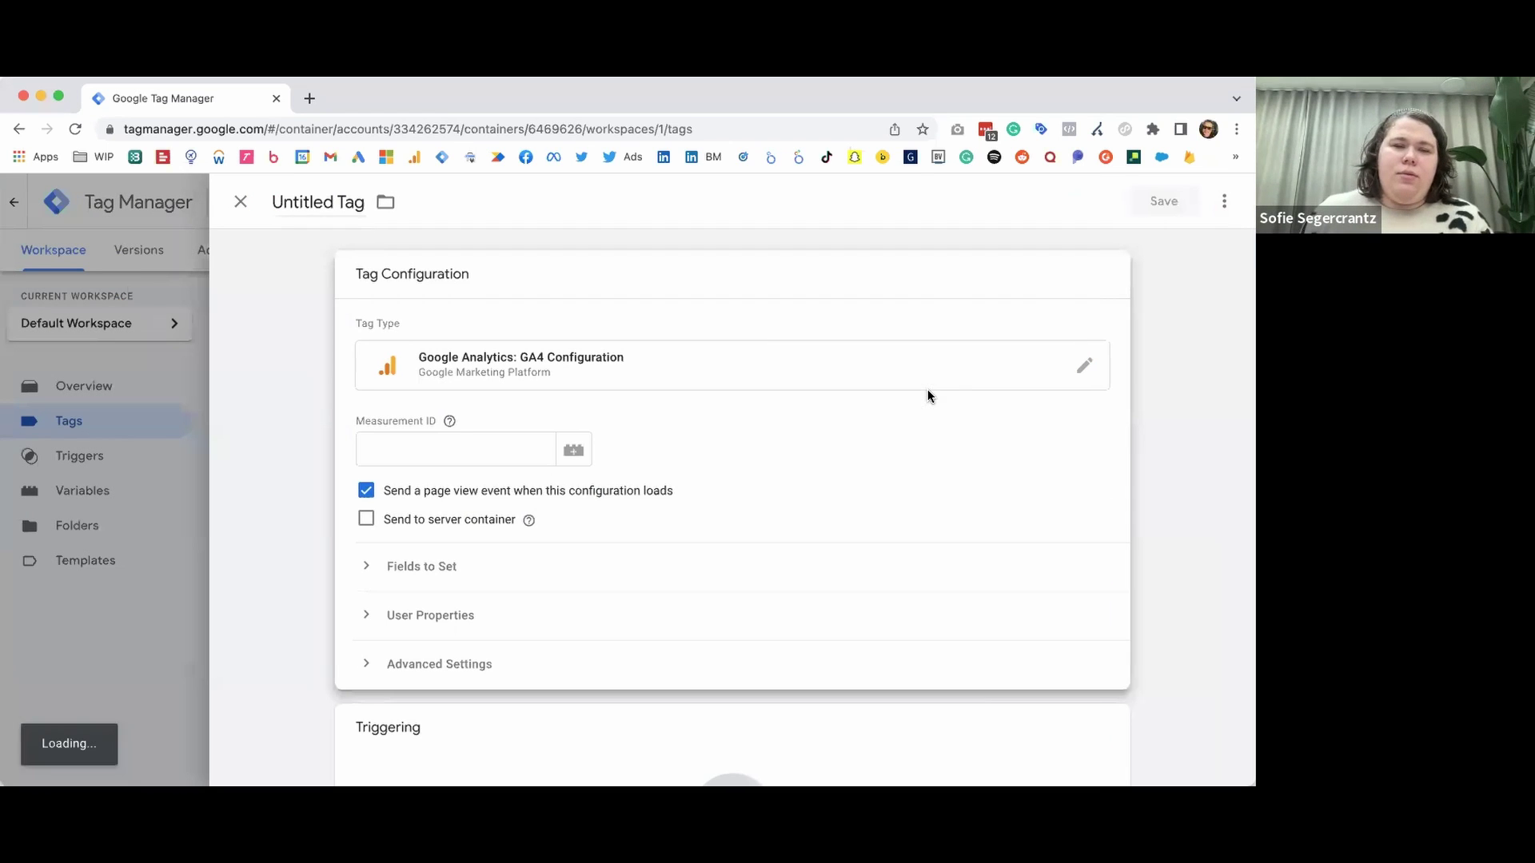
pyautogui.click(406, 457)
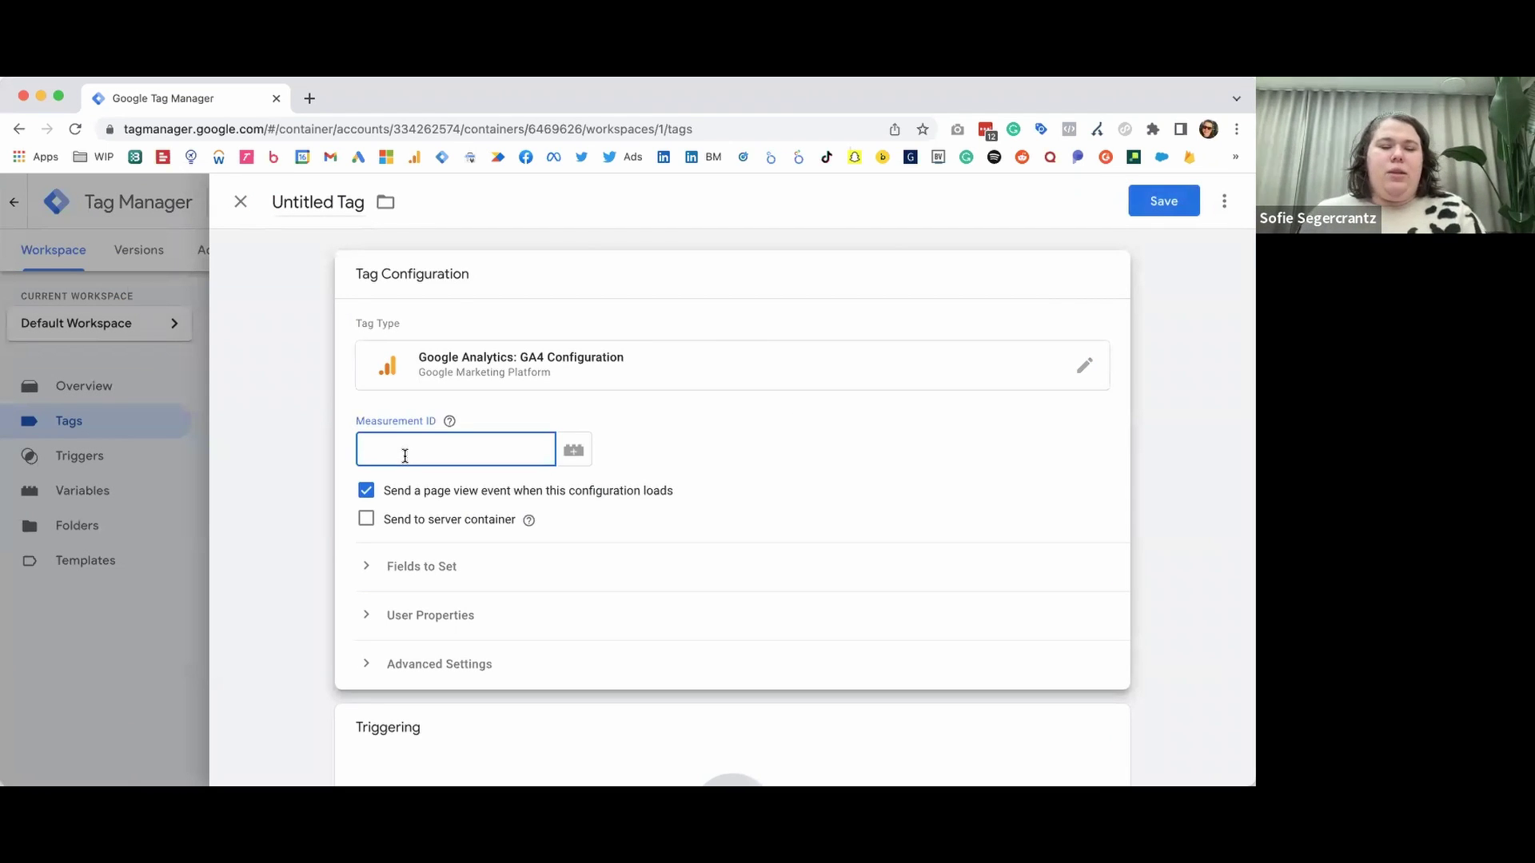
pyautogui.write('G-18D16CYN2Z')
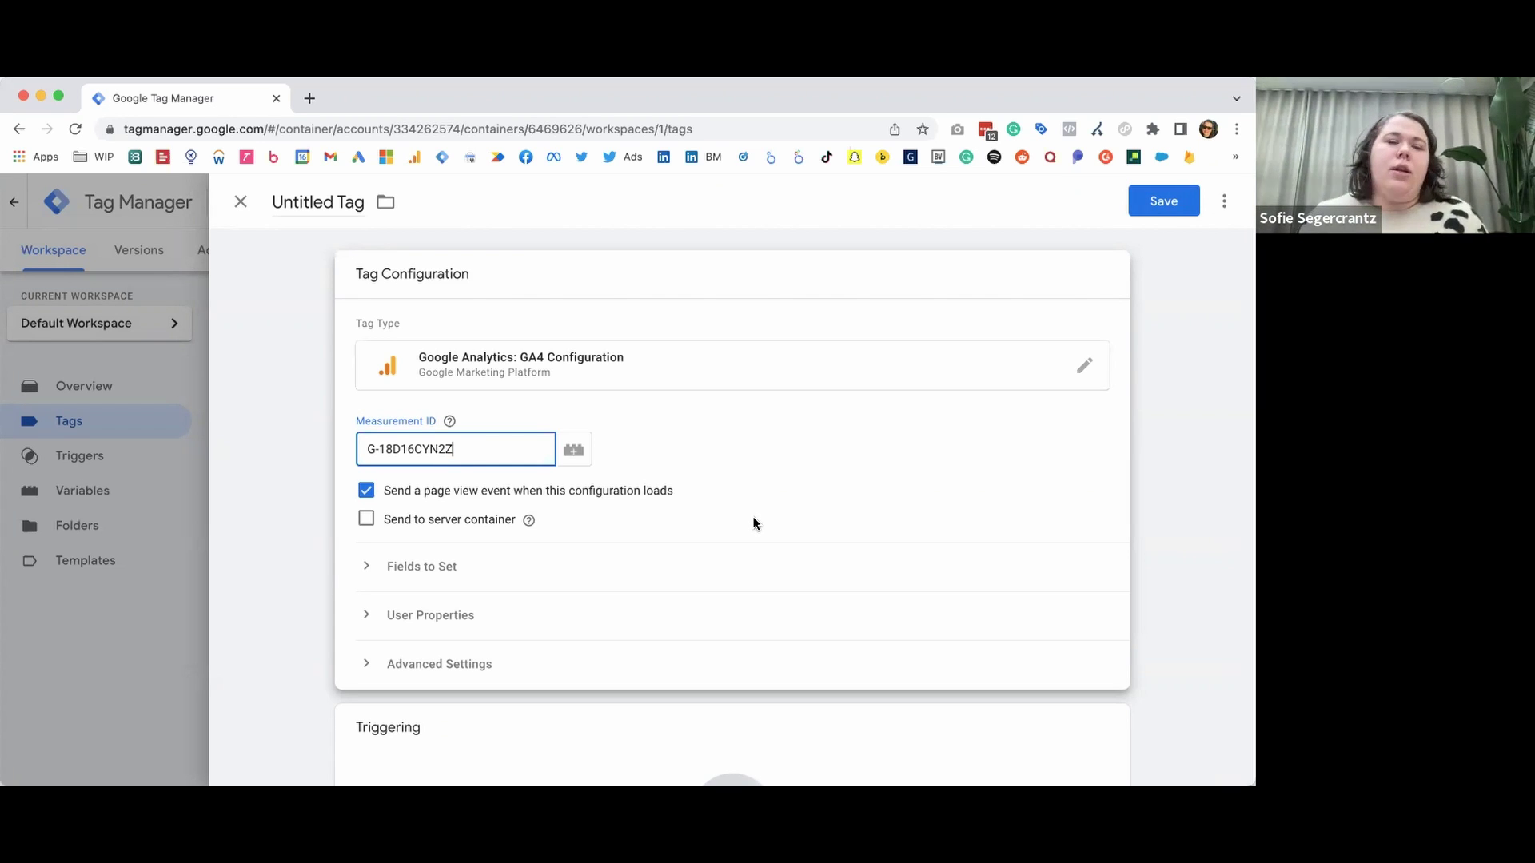
pyautogui.click(798, 487)
pyautogui.scroll(-3, 789, 485)
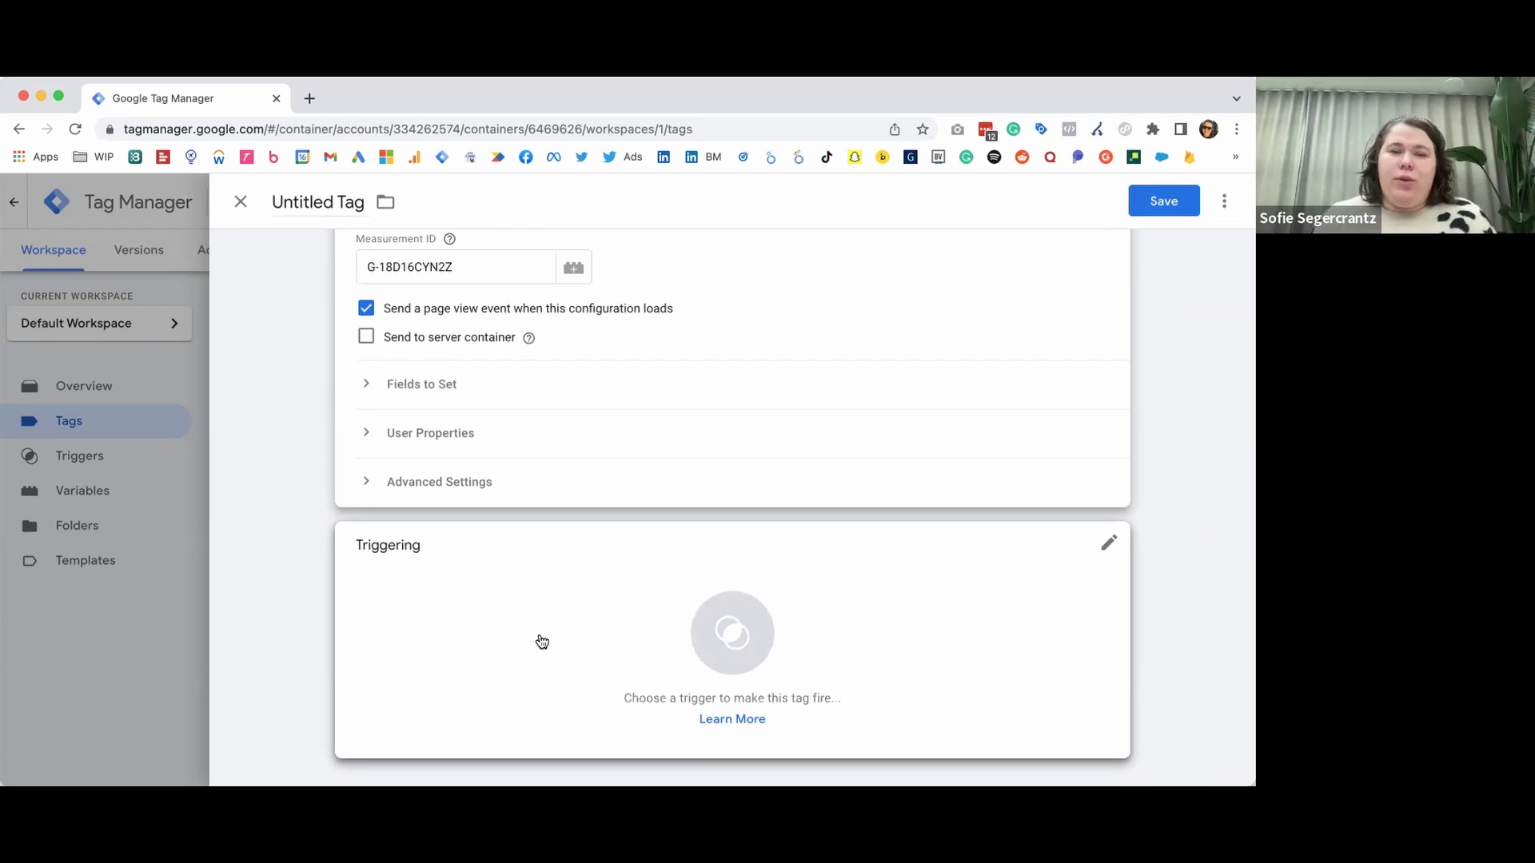
pyautogui.click(1053, 560)
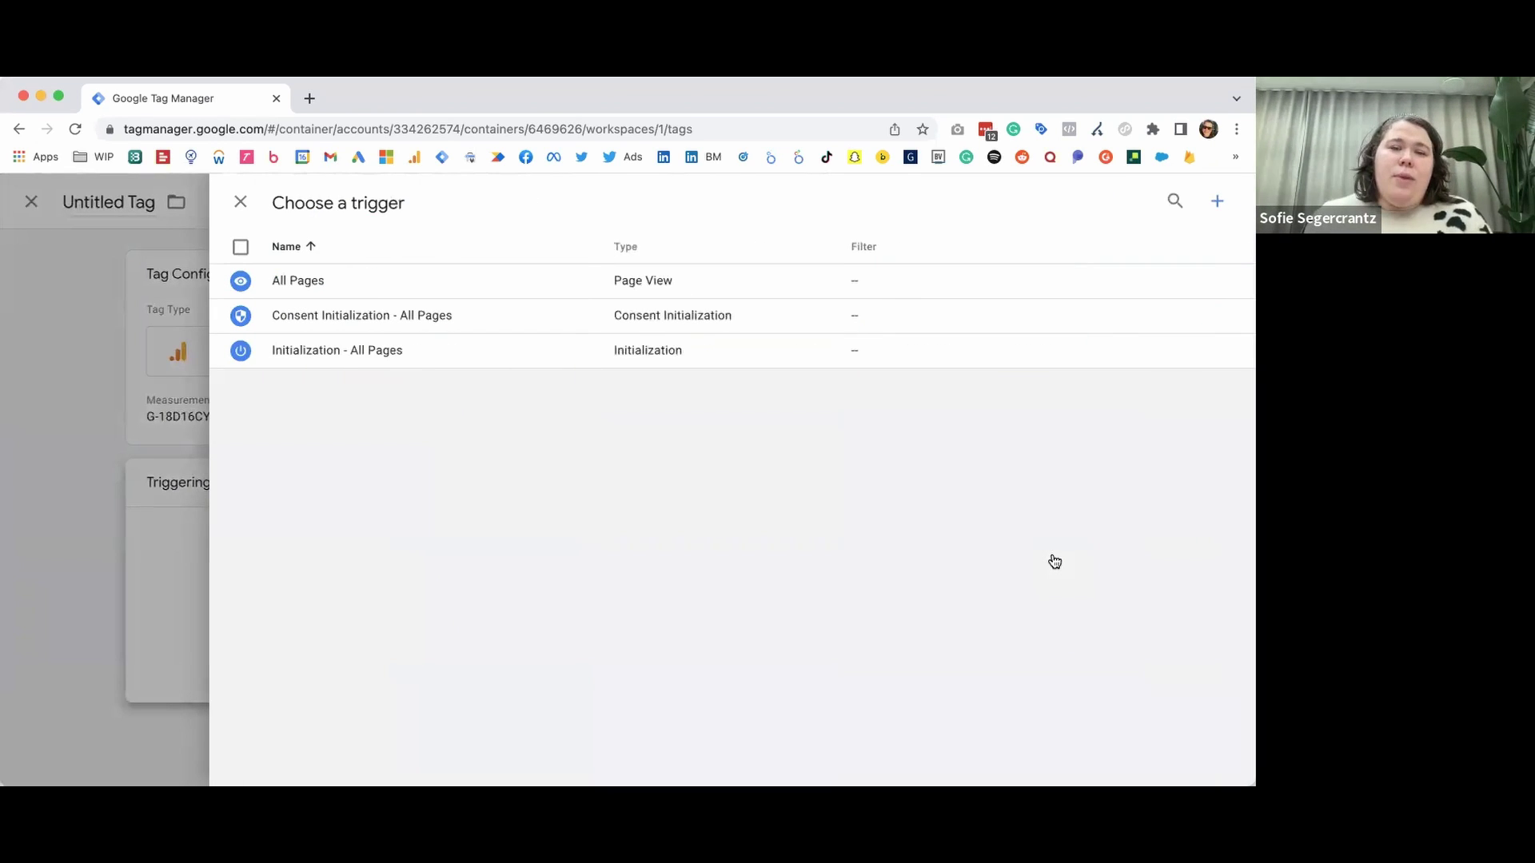
pyautogui.click(312, 286)
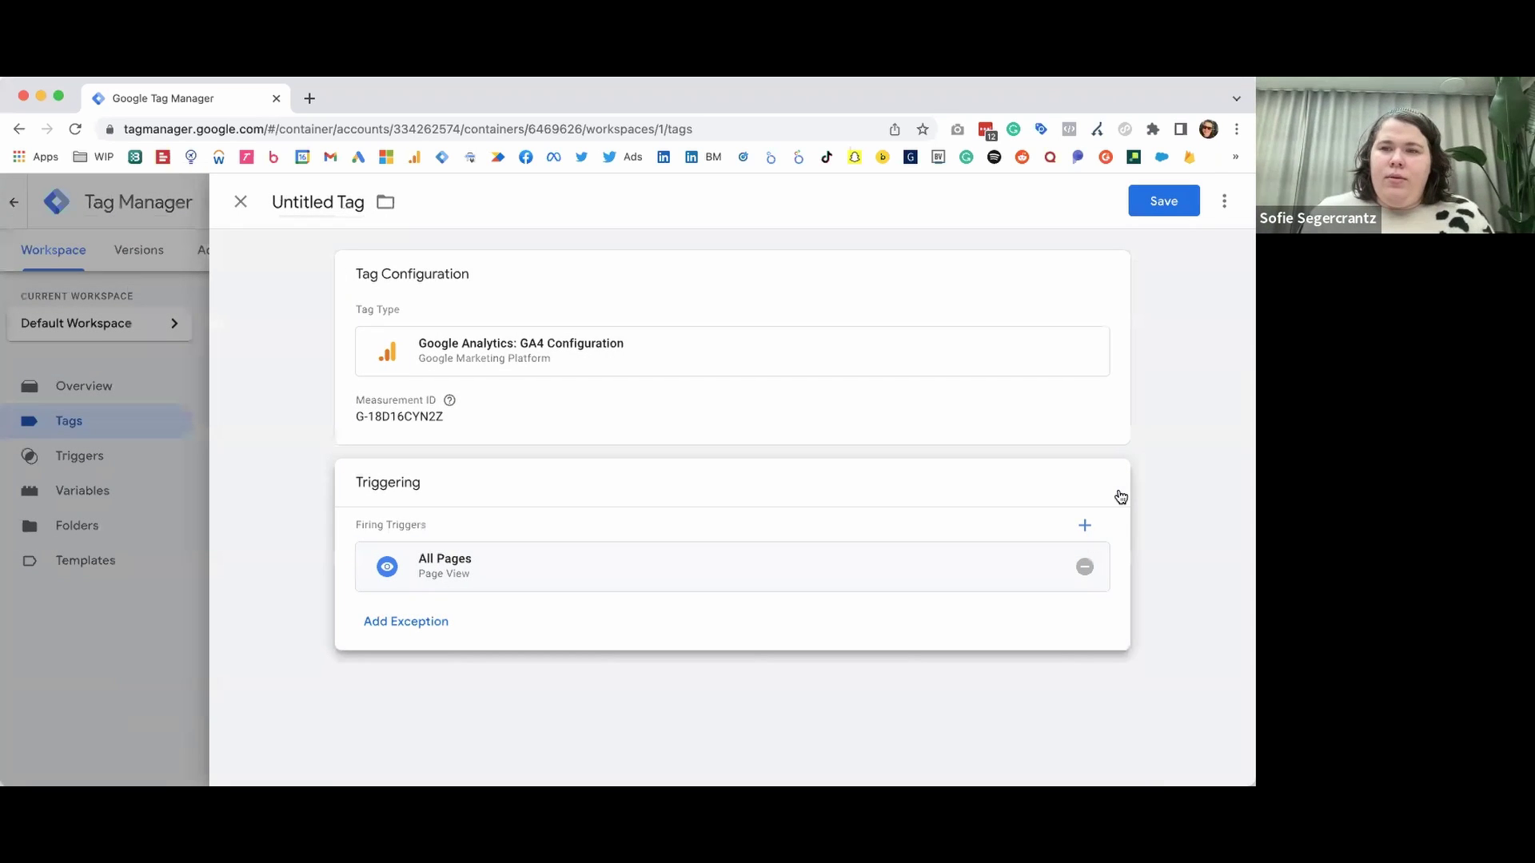
# Step: Save the tag as 'Google Analytics GA4 Configuration' and start submitting the workspace changes
pyautogui.click(1169, 202)
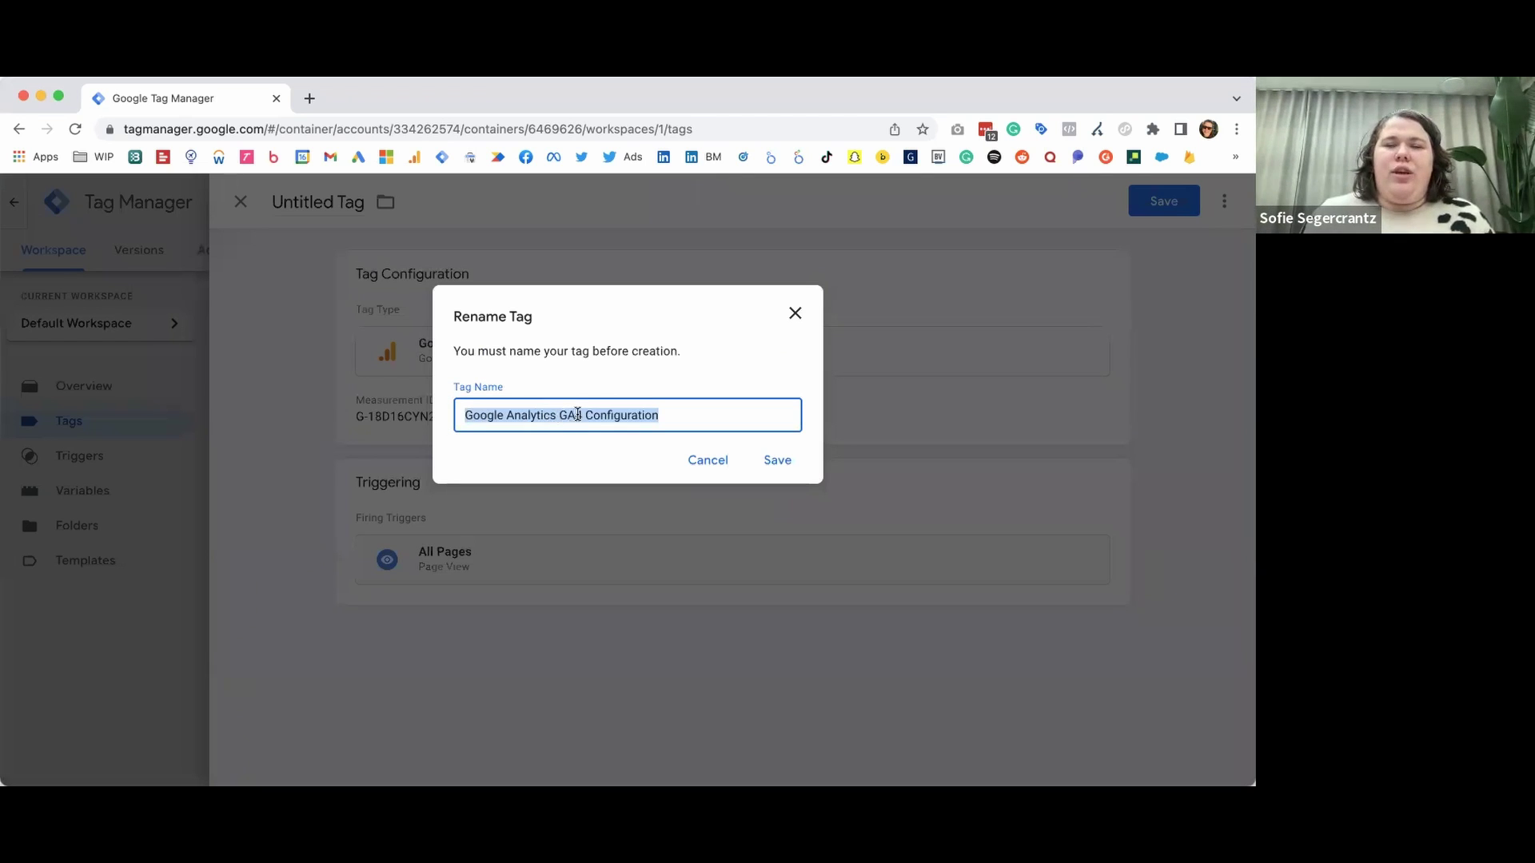
pyautogui.click(770, 462)
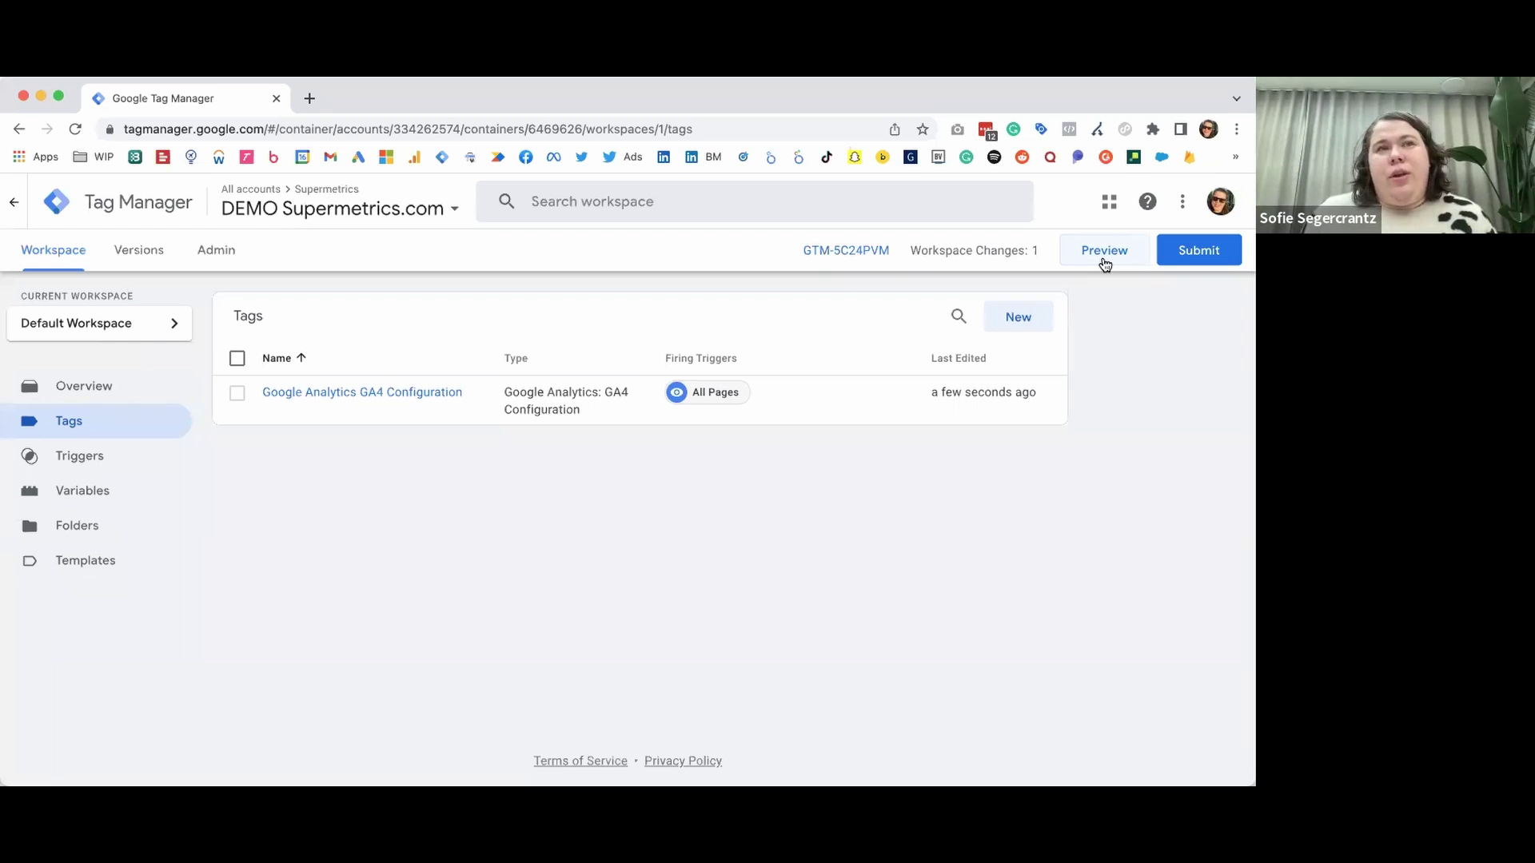
pyautogui.click(1192, 251)
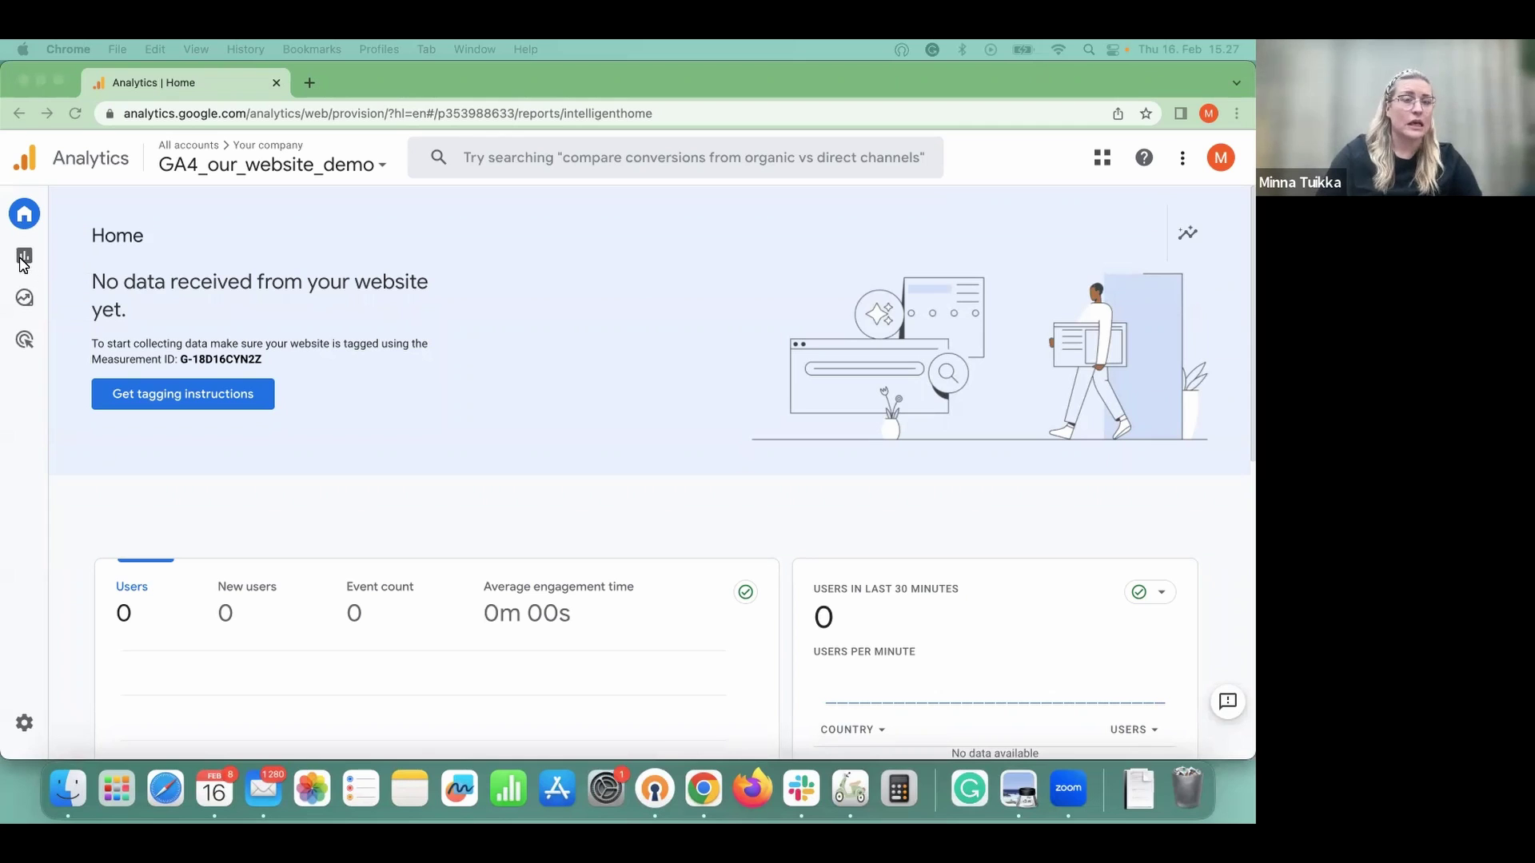
# Step: Open the Realtime report for GA4_our_website_demo under Reports
pyautogui.moveTo(80, 256)
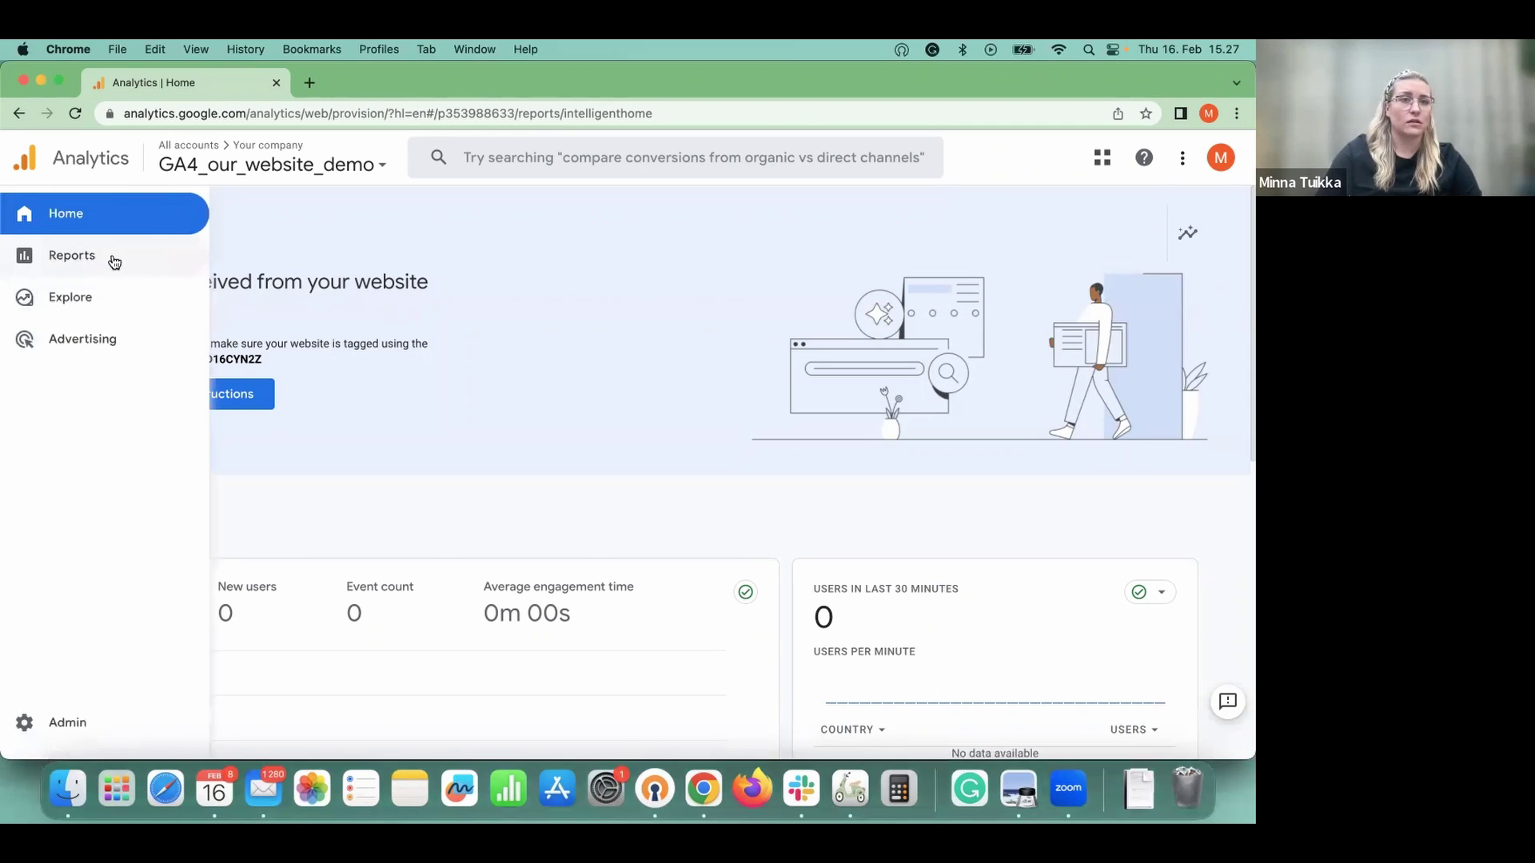
pyautogui.click(68, 258)
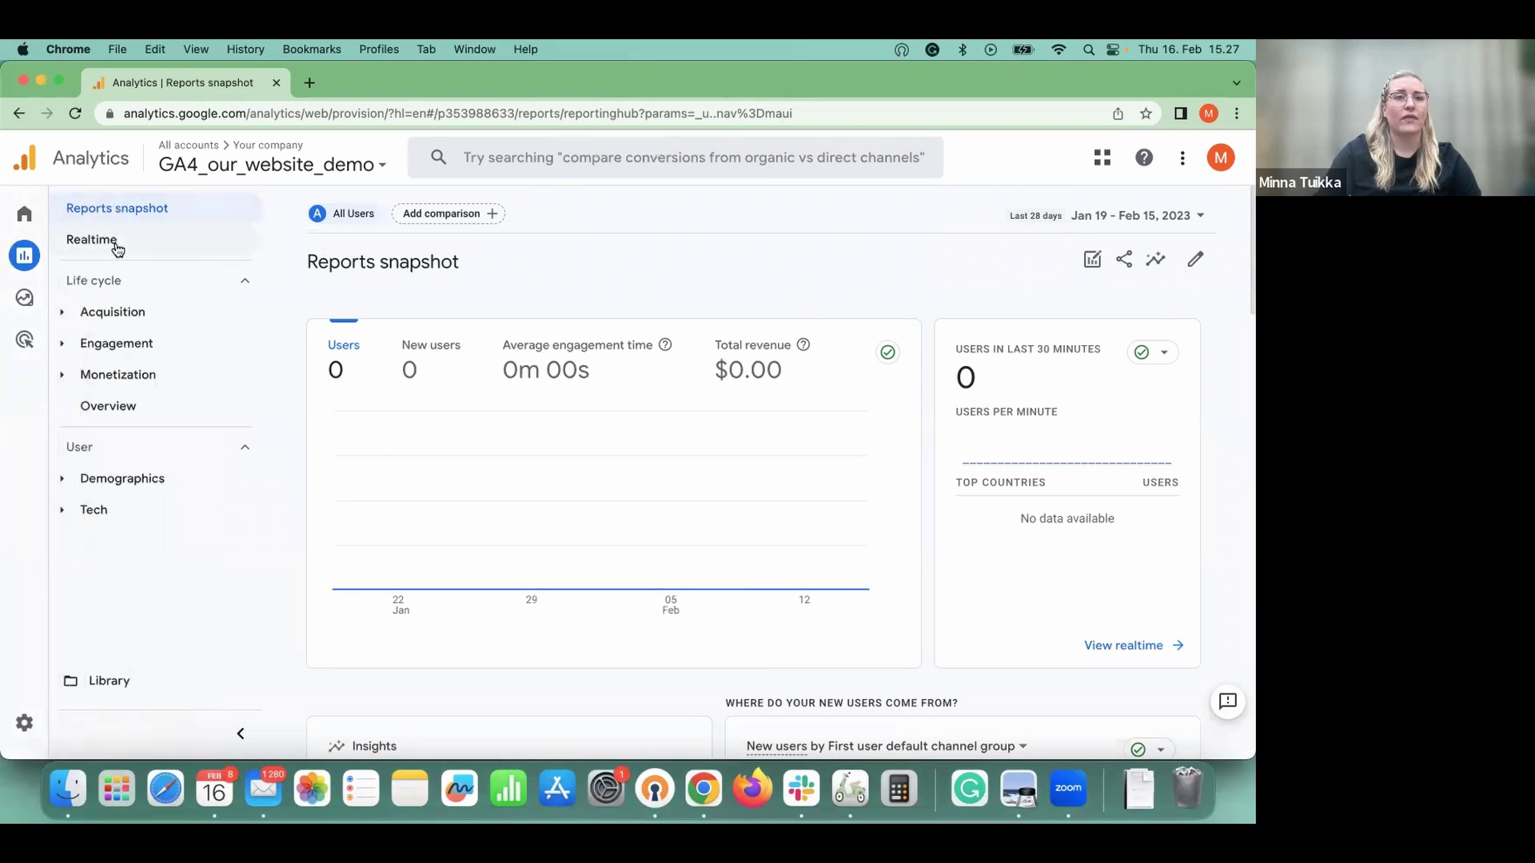
pyautogui.click(118, 248)
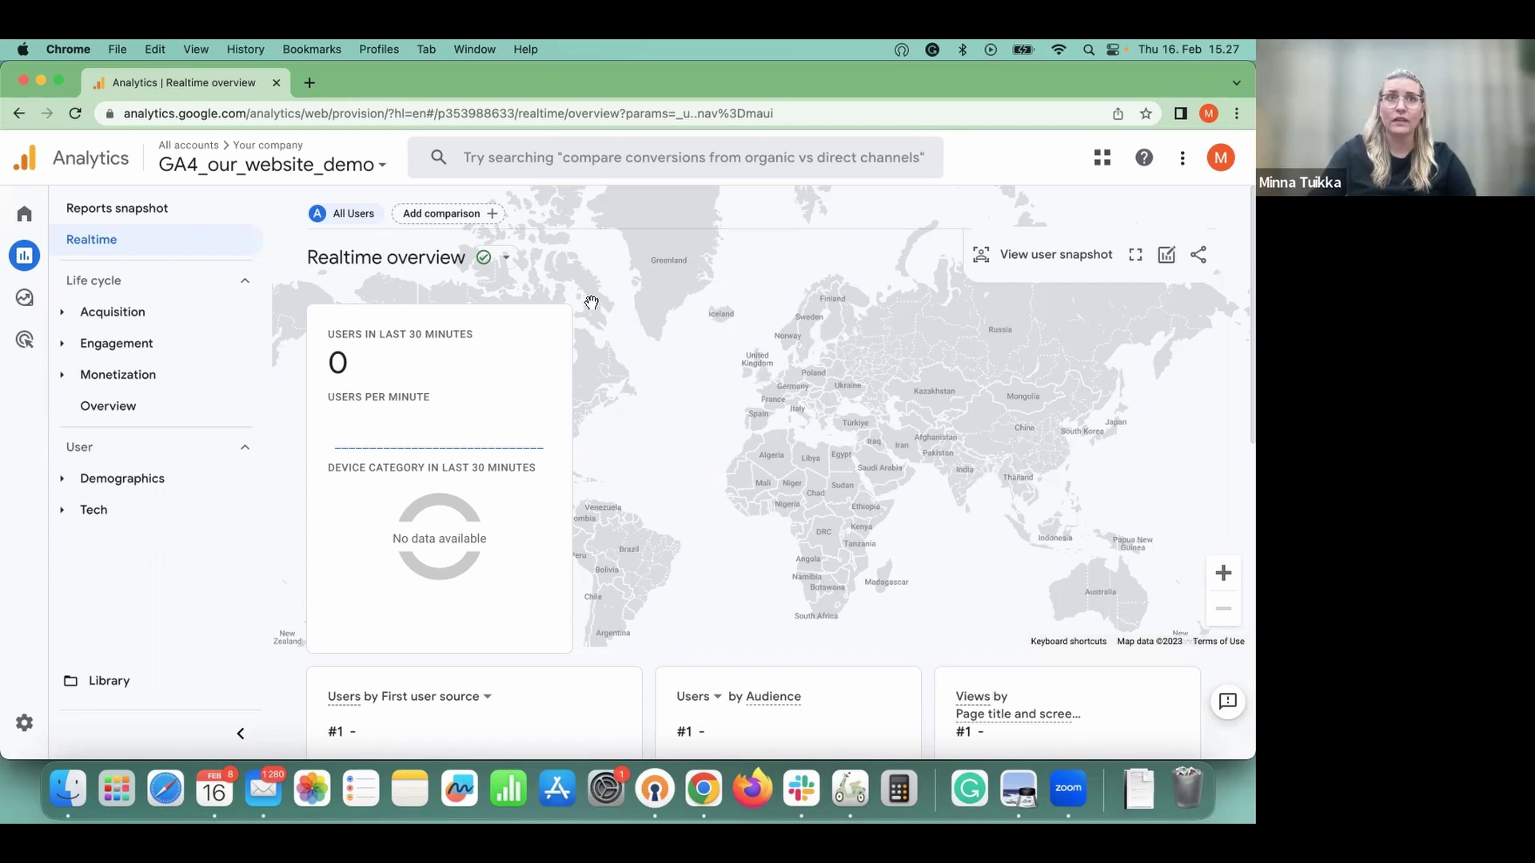
# Step: Go to Admin and open the Events page for GA4_our_website_demo, scrolling down the property settings
pyautogui.click(27, 724)
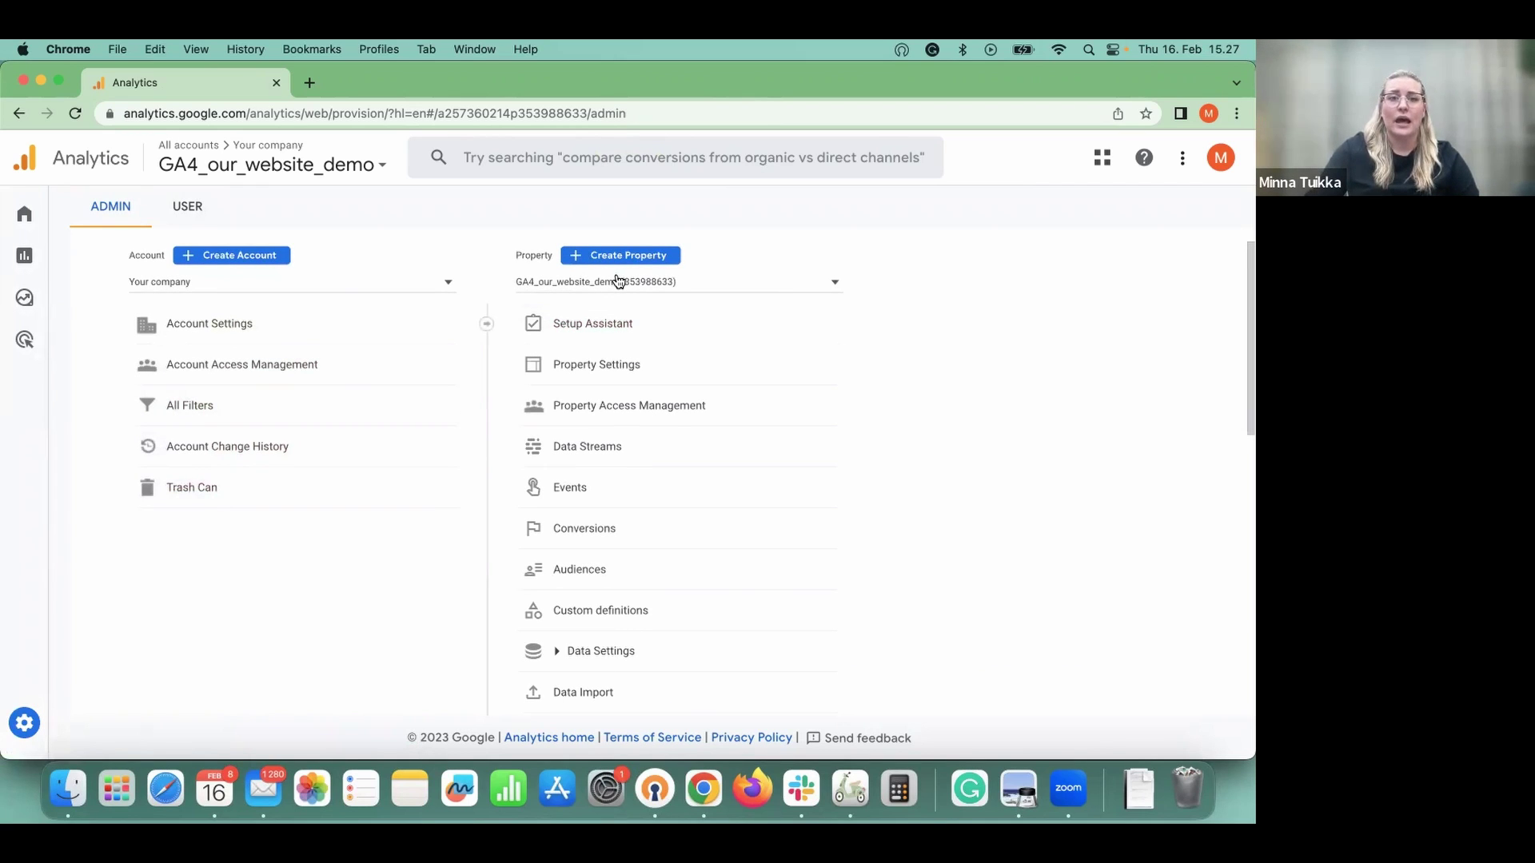
pyautogui.click(582, 488)
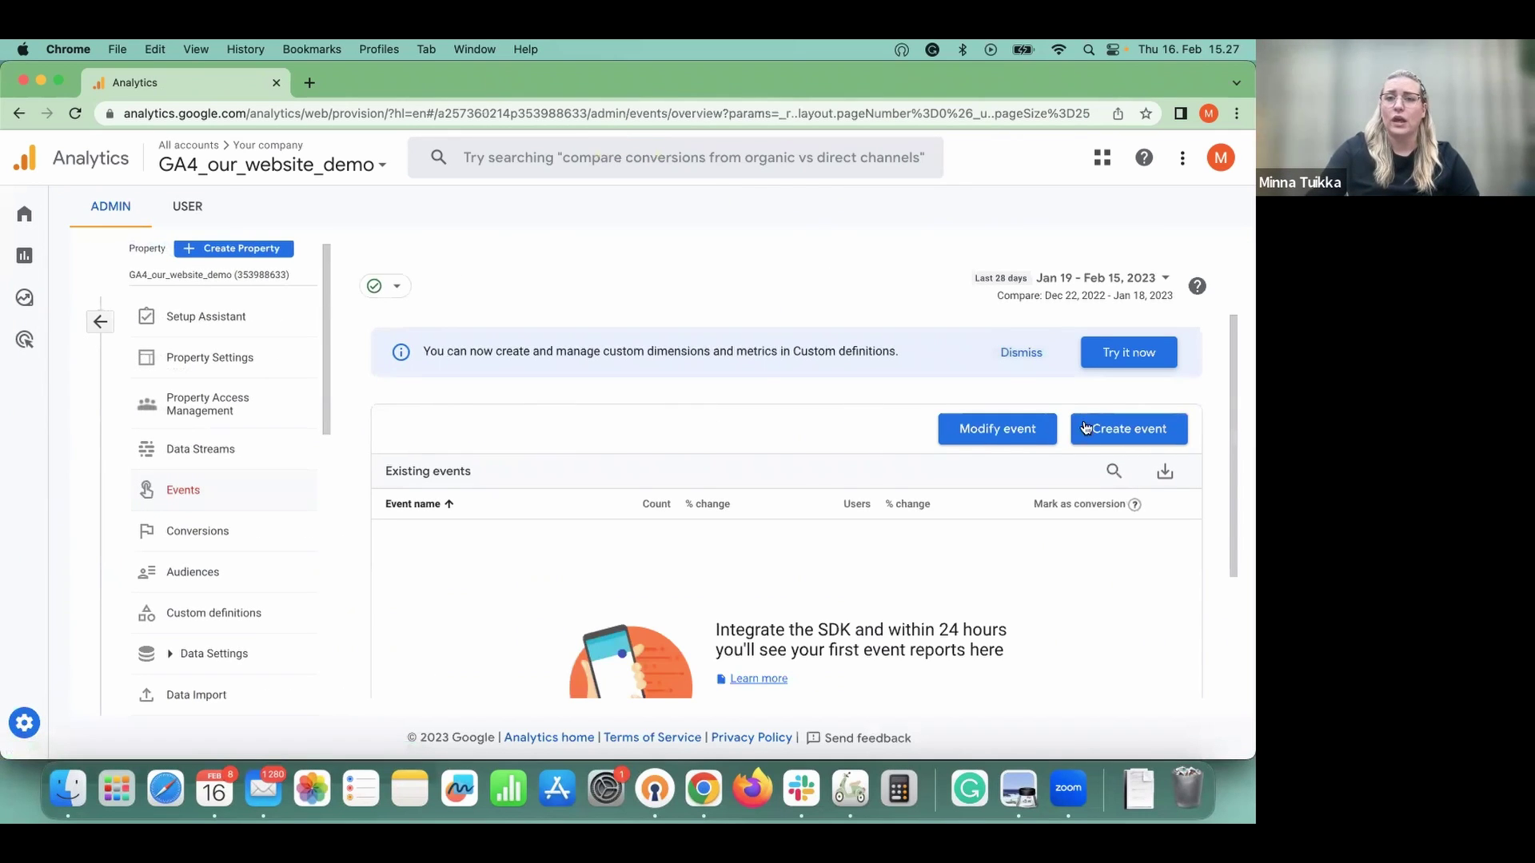
pyautogui.scroll(-1, 1039, 428)
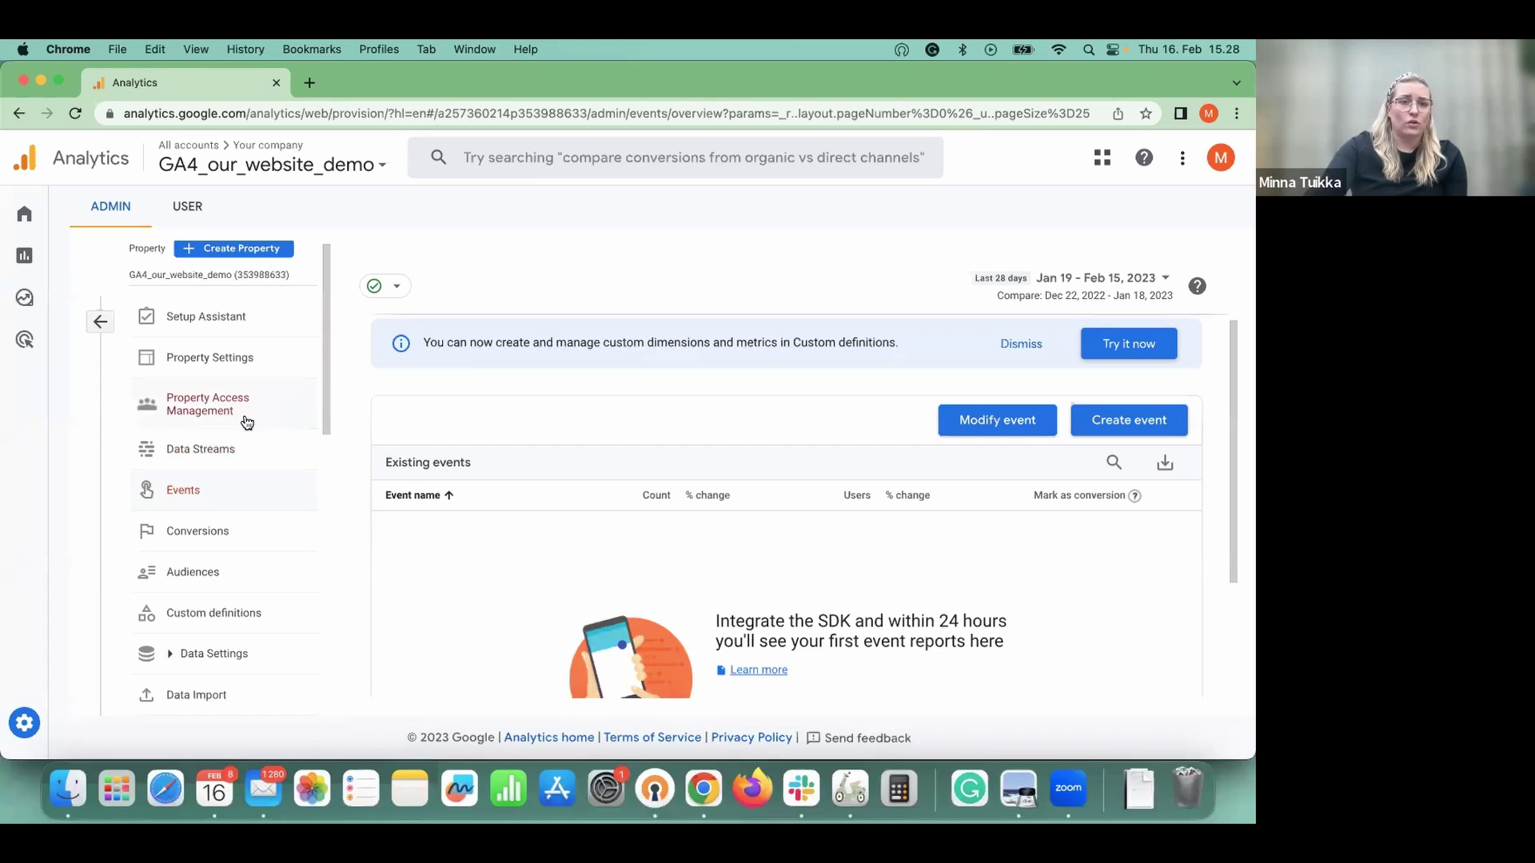
pyautogui.scroll(-5, 222, 520)
# Step: Under Data Settings > Data Retention, change event data retention to 14 months and save
pyautogui.click(229, 379)
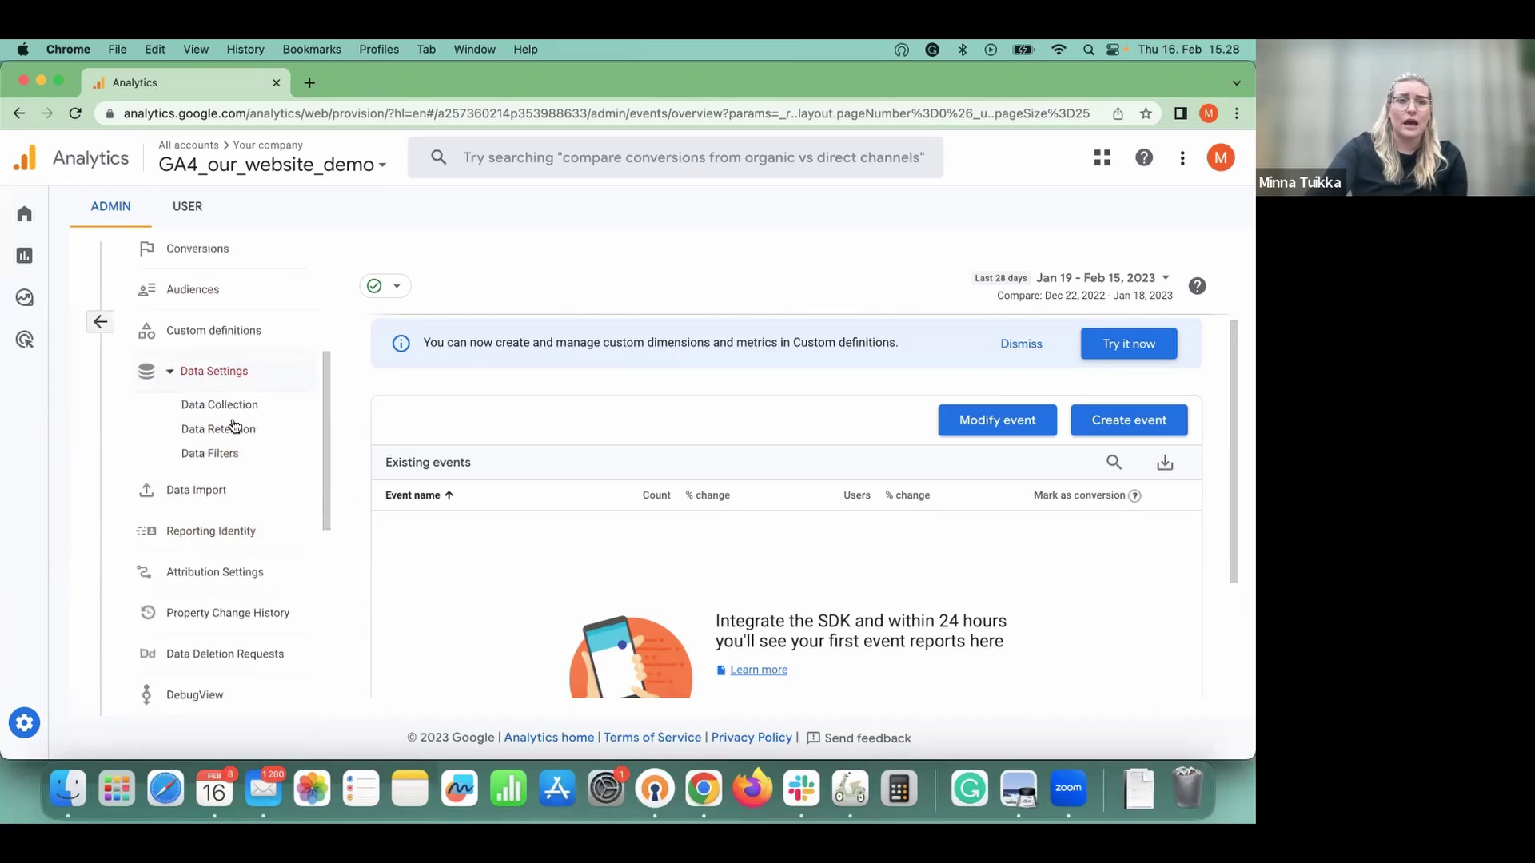
pyautogui.click(233, 431)
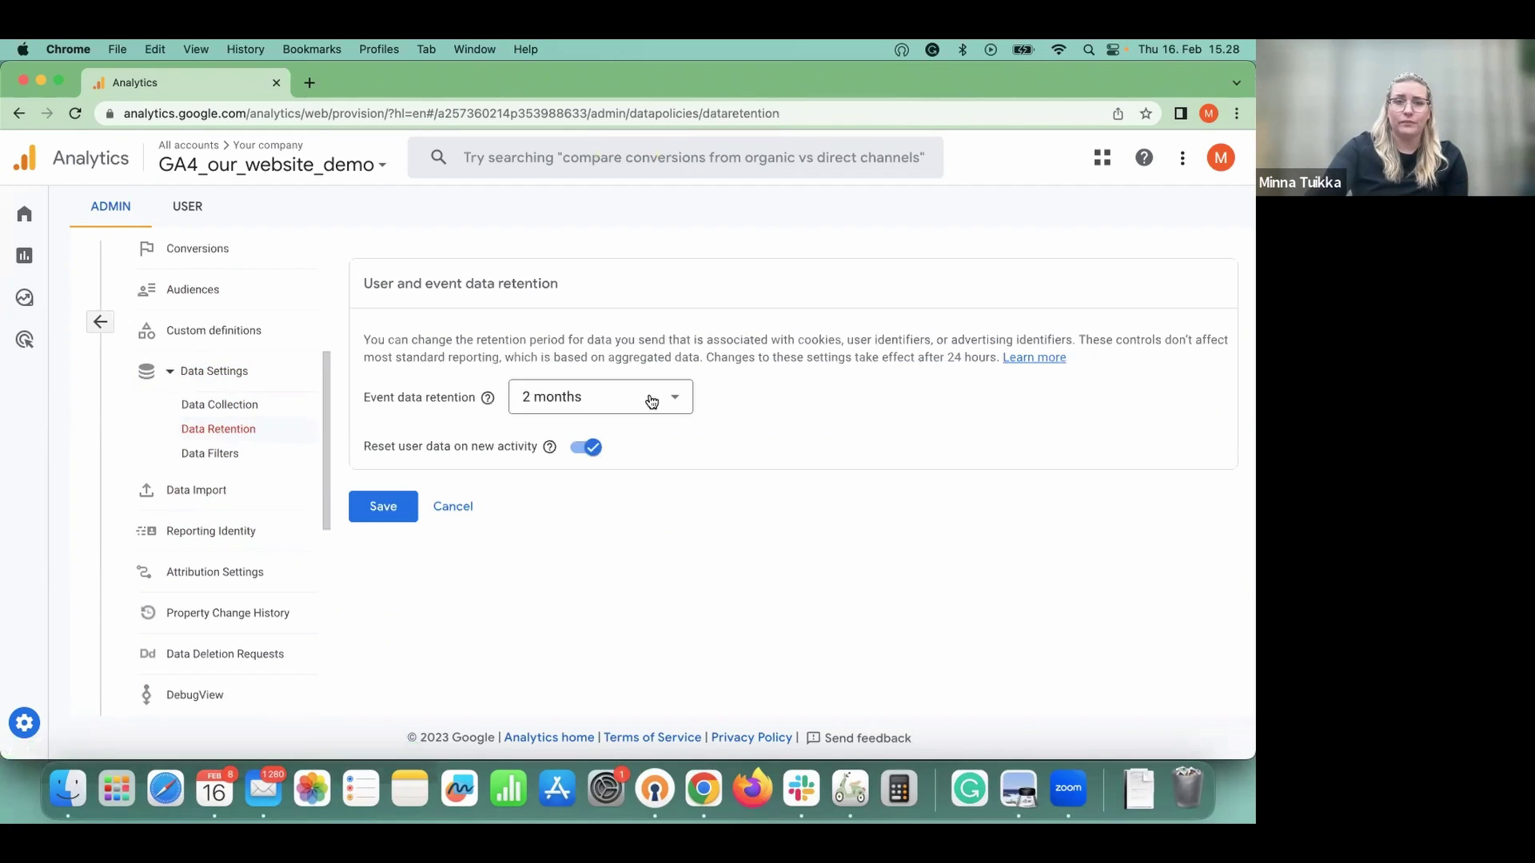
pyautogui.click(672, 401)
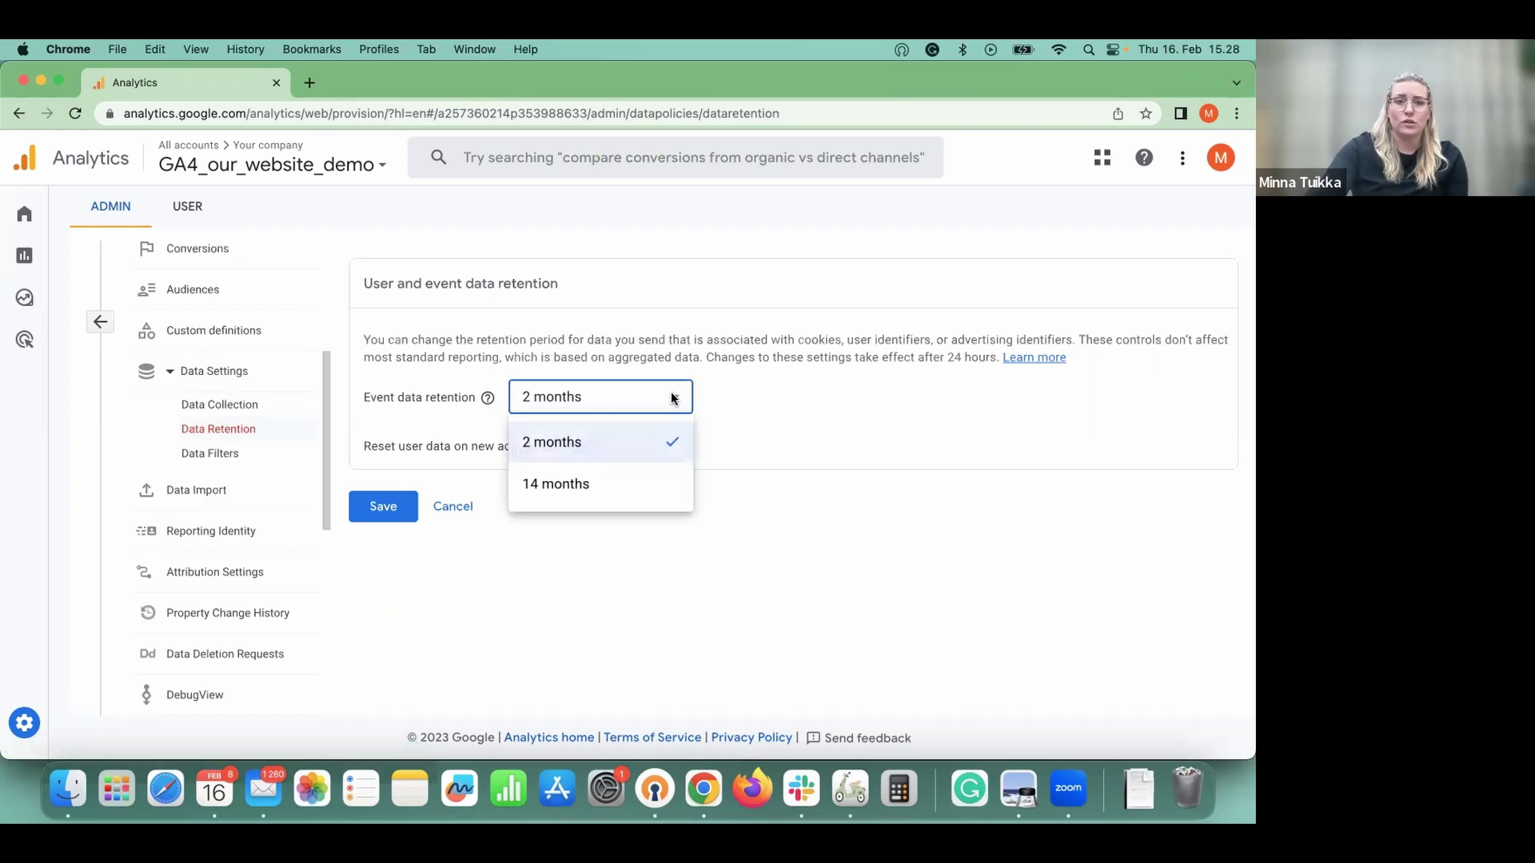
pyautogui.click(622, 496)
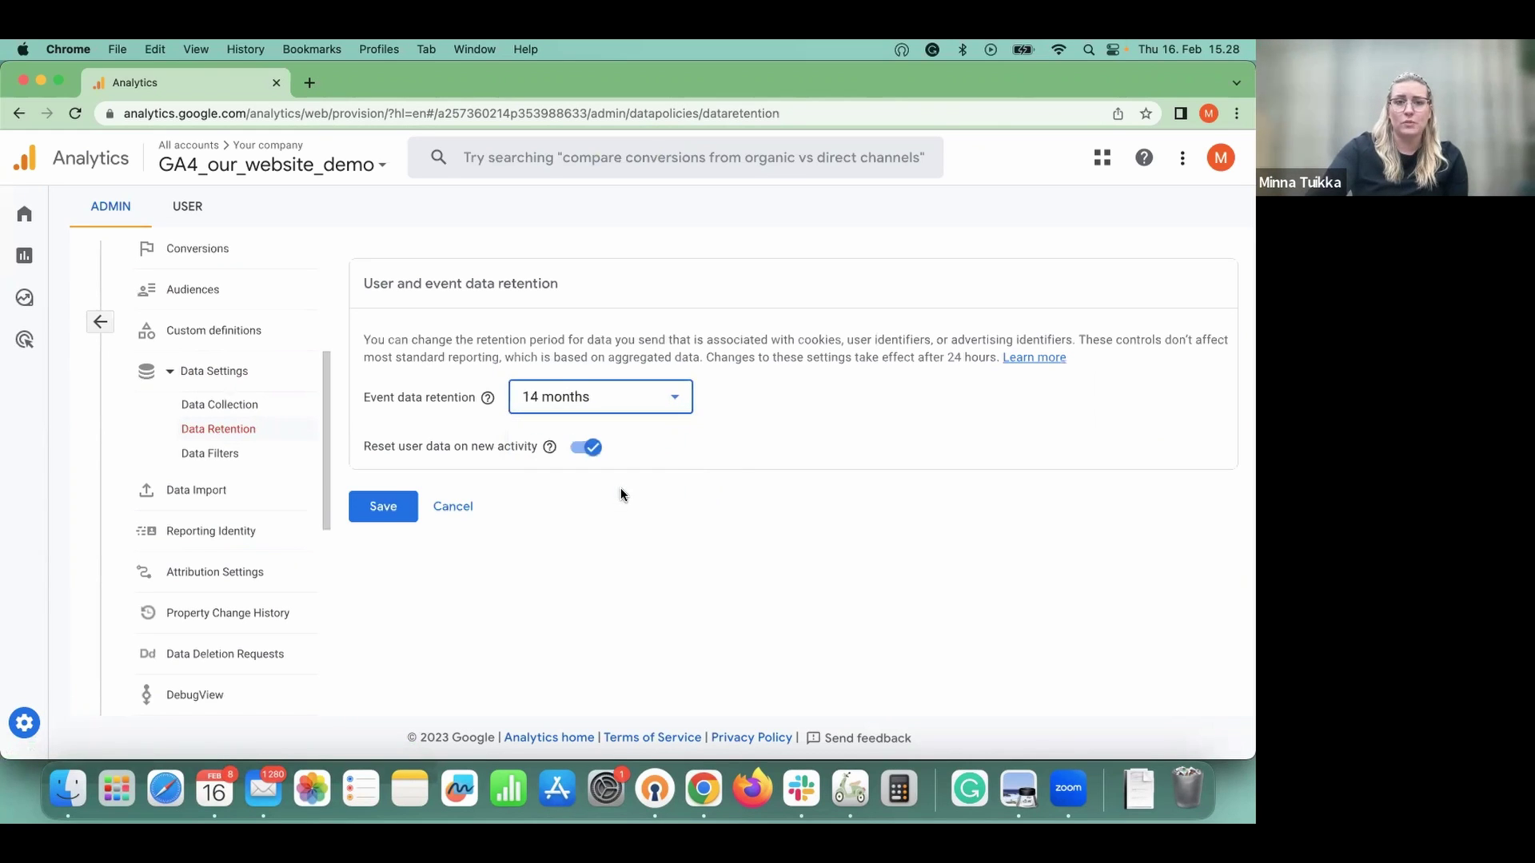
pyautogui.click(380, 510)
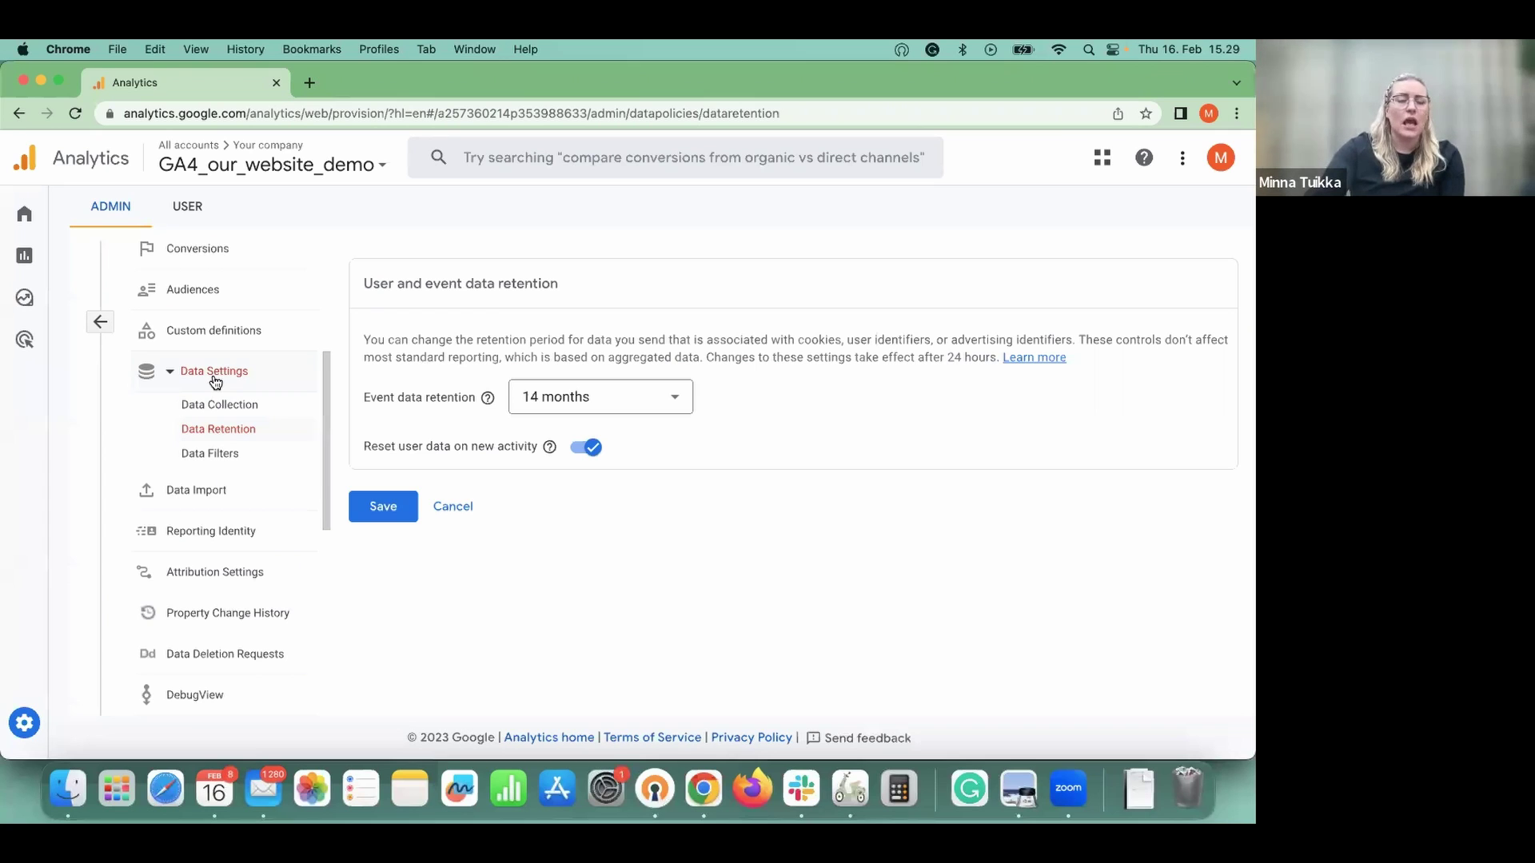
# Step: Open the My website data stream's details from Data Streams
pyautogui.scroll(3, 214, 382)
pyautogui.click(207, 422)
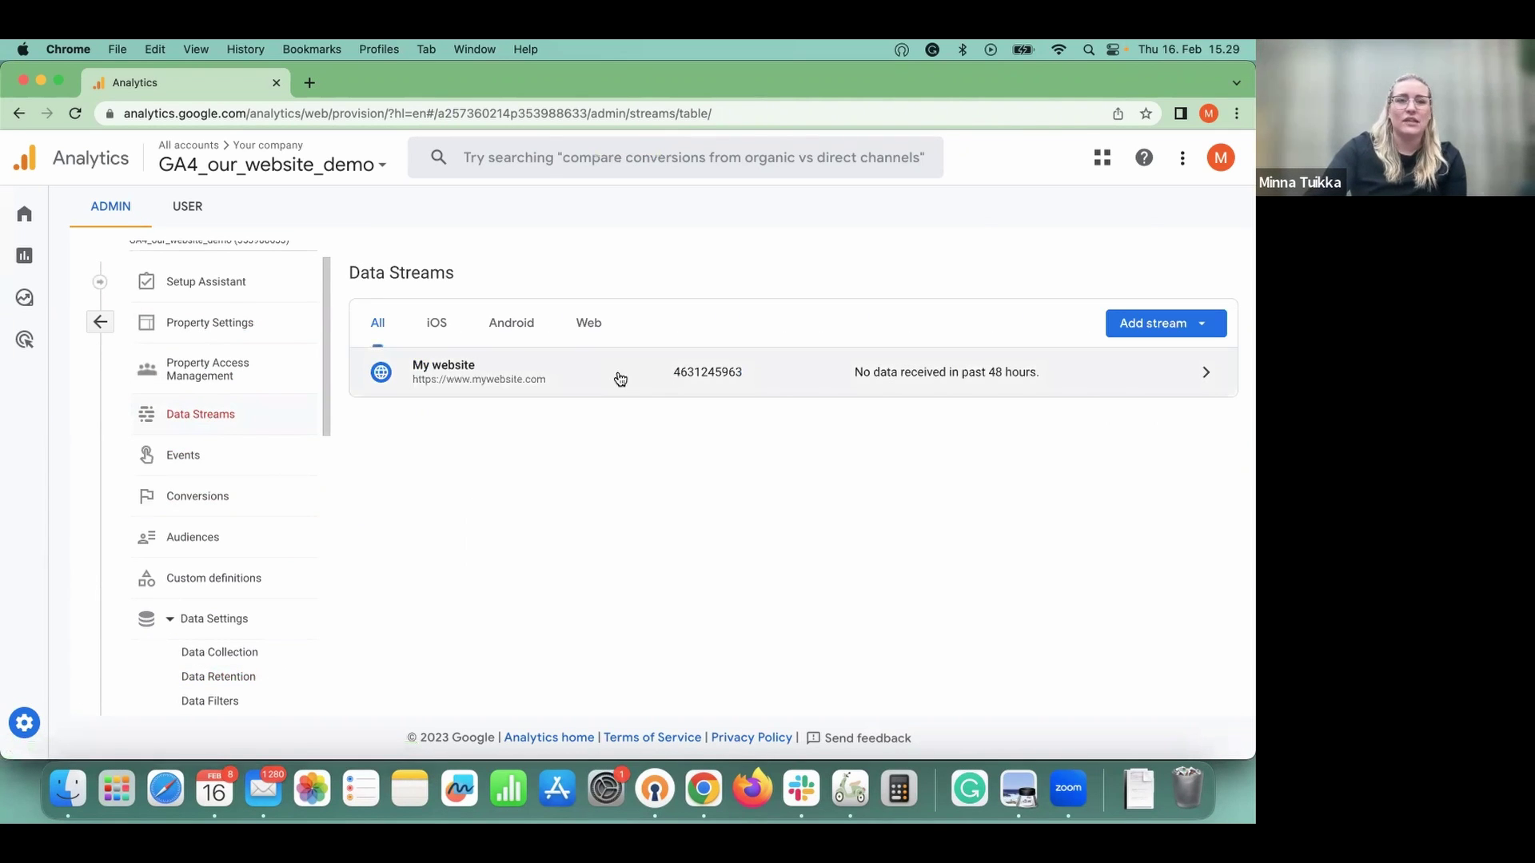
pyautogui.click(619, 378)
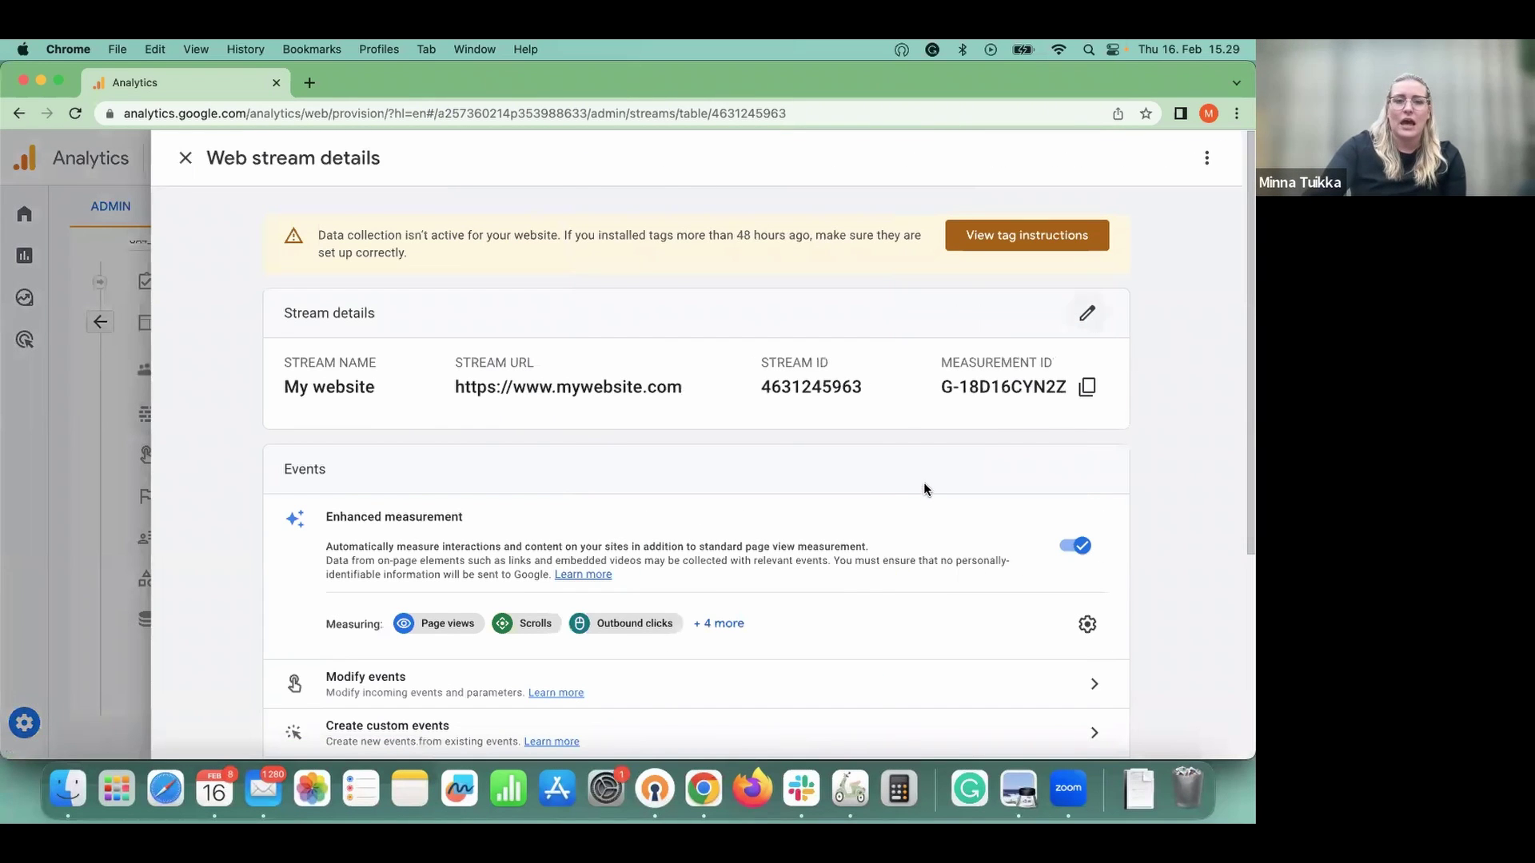
pyautogui.scroll(-3, 912, 448)
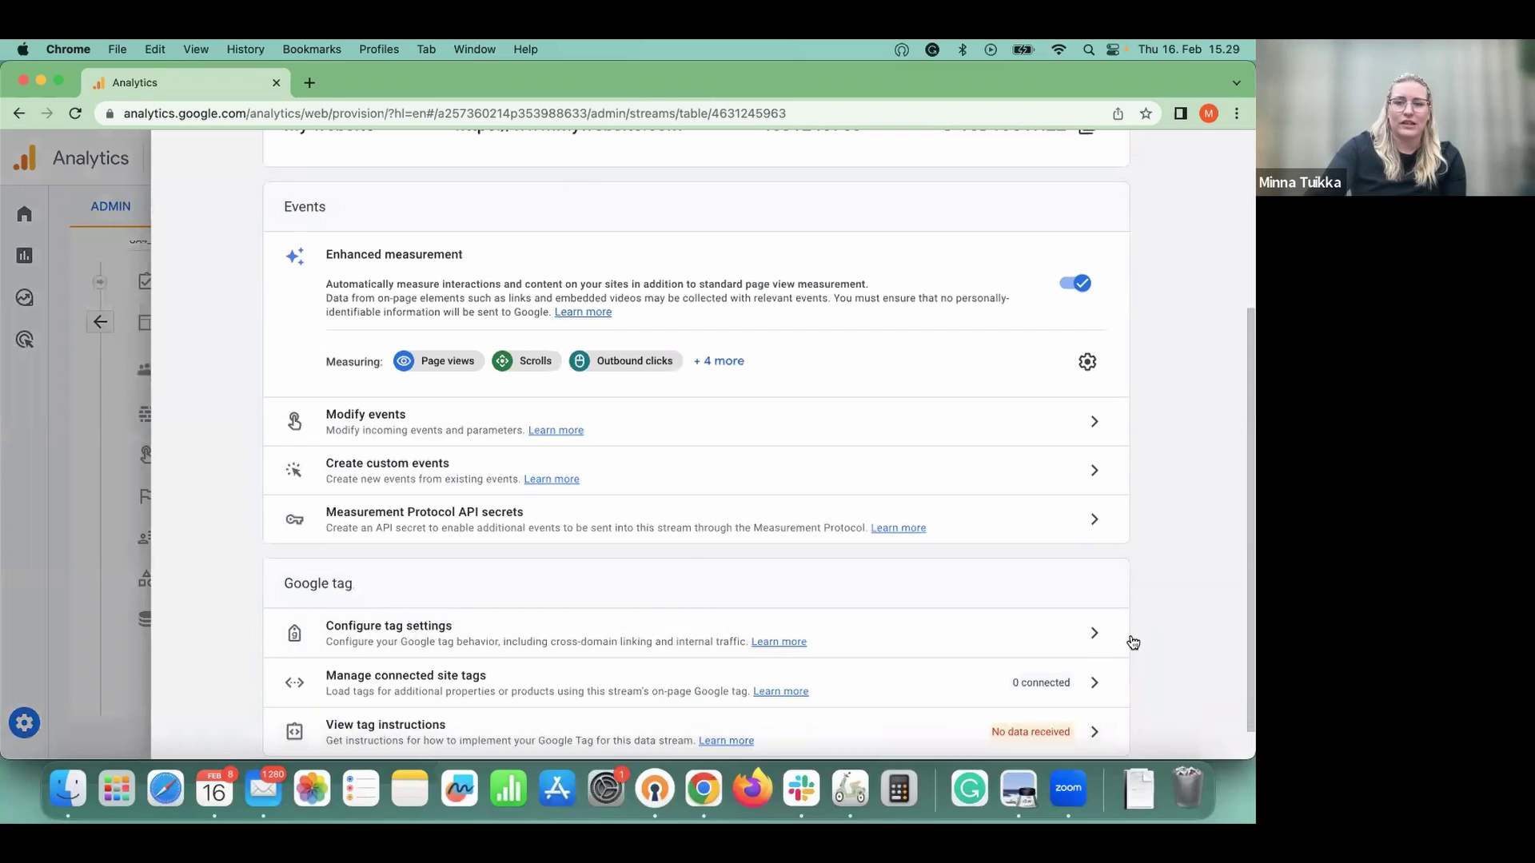
# Step: Open the stream's Google tag configuration, show all settings, and go to Define internal traffic
pyautogui.click(1094, 633)
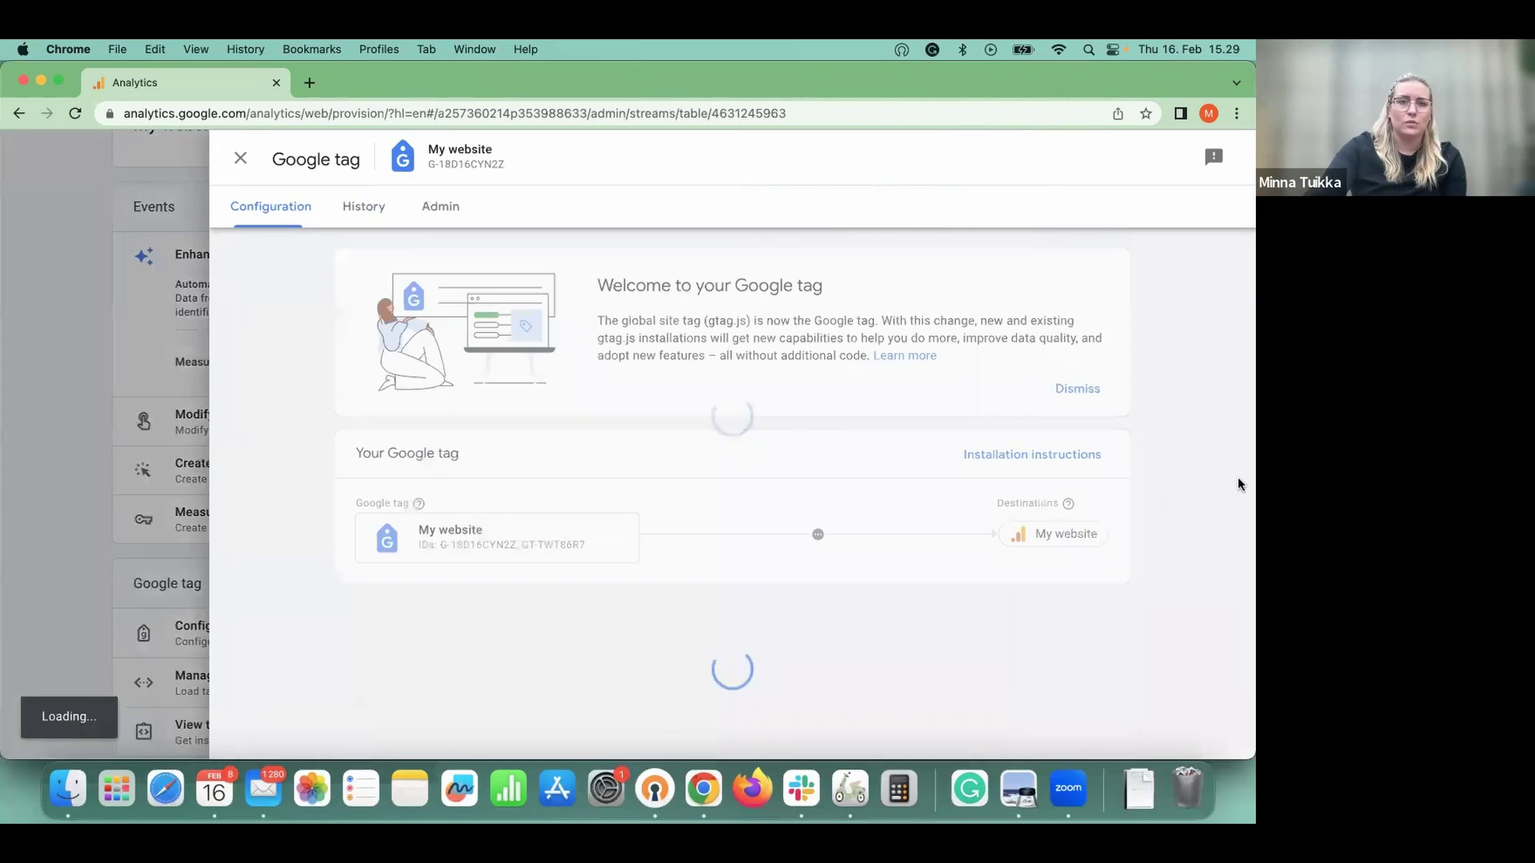
pyautogui.scroll(-2, 1207, 494)
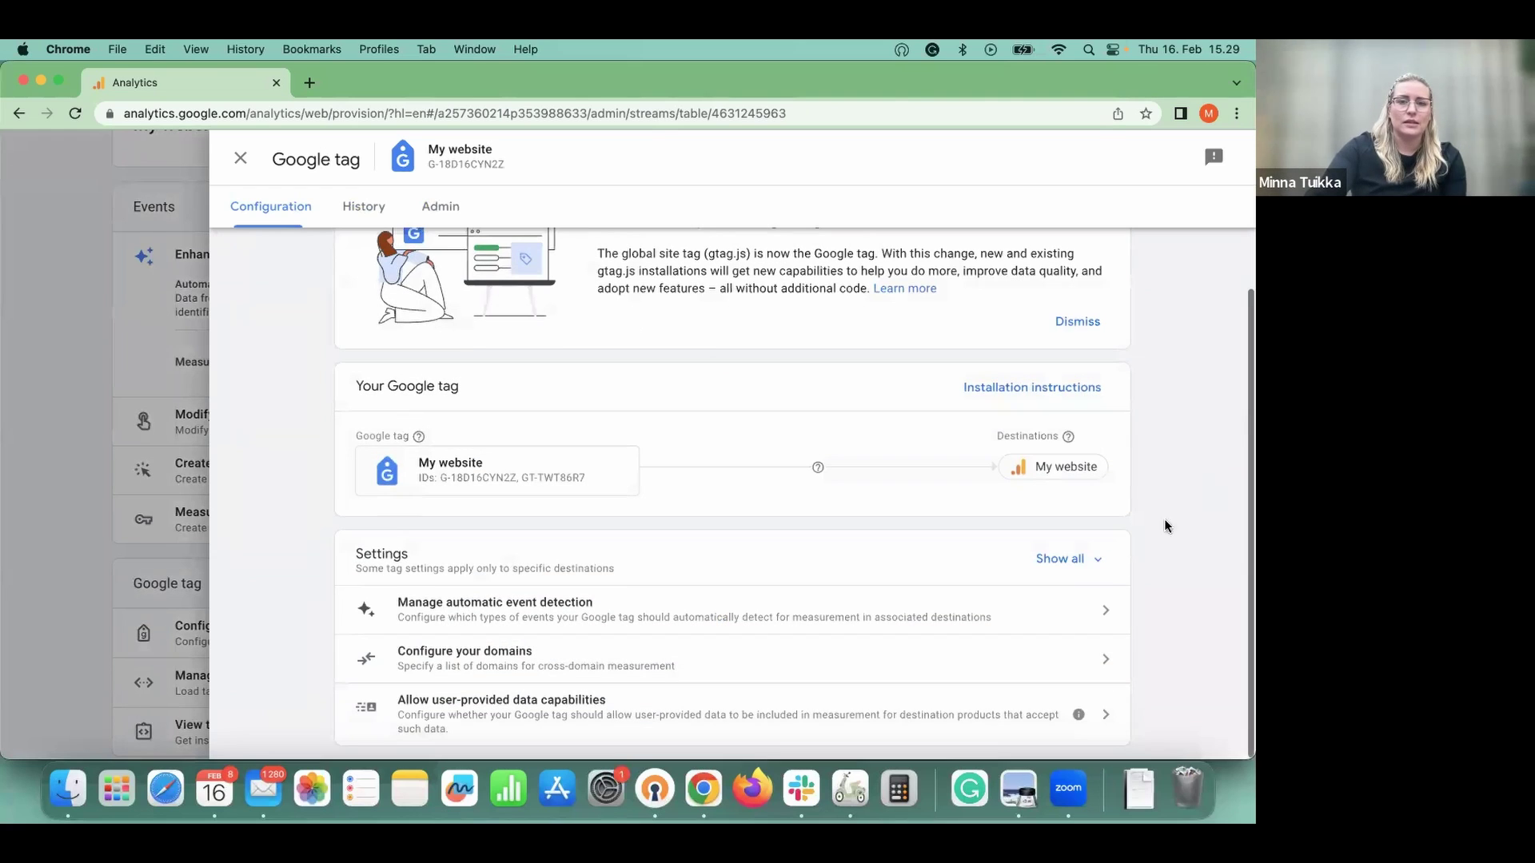
pyautogui.click(1106, 558)
pyautogui.scroll(-3, 1153, 490)
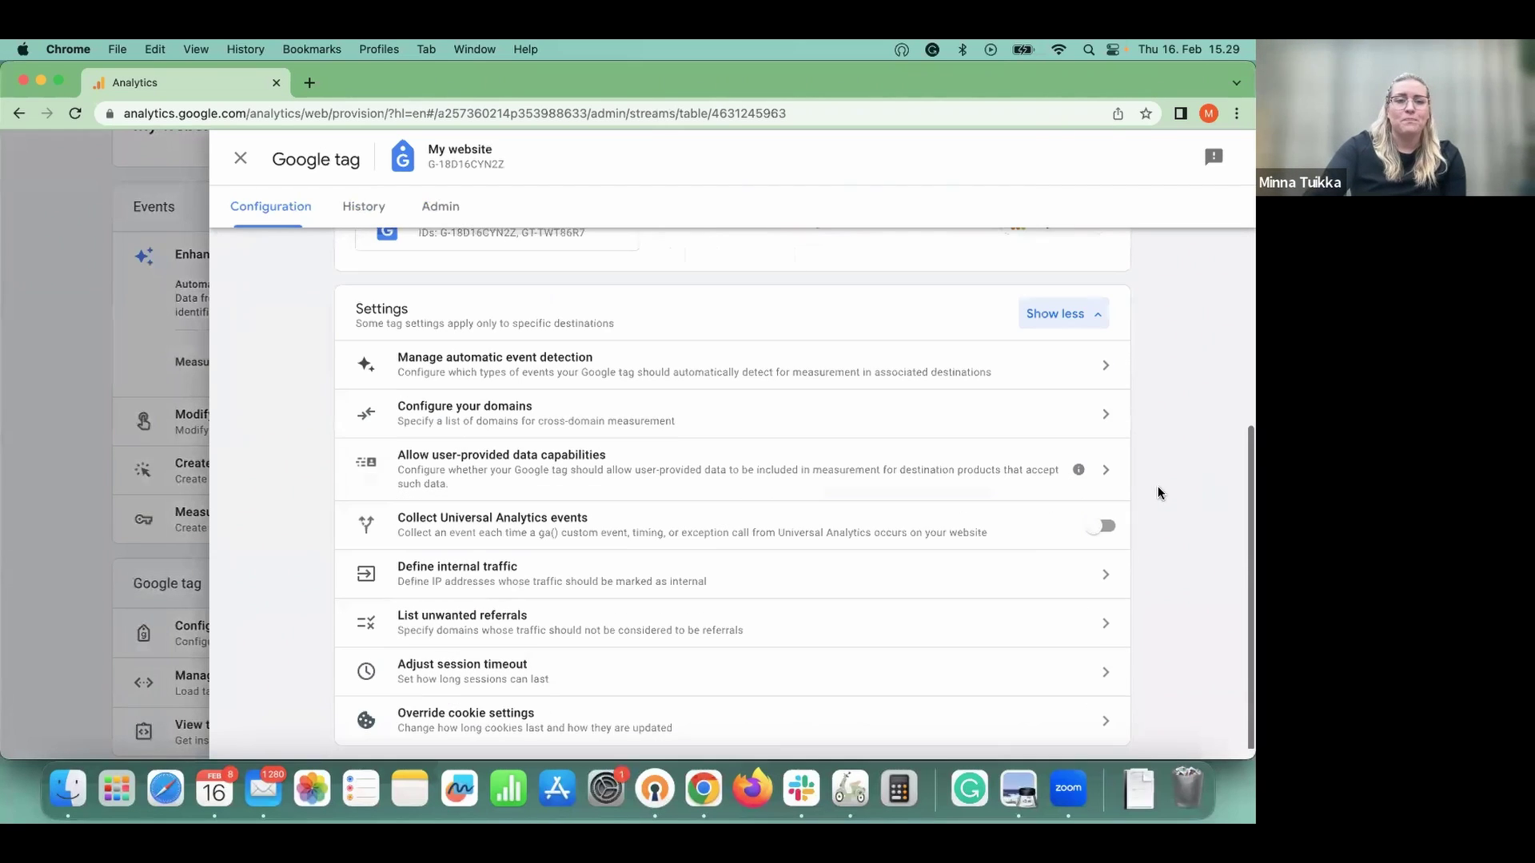
pyautogui.click(529, 568)
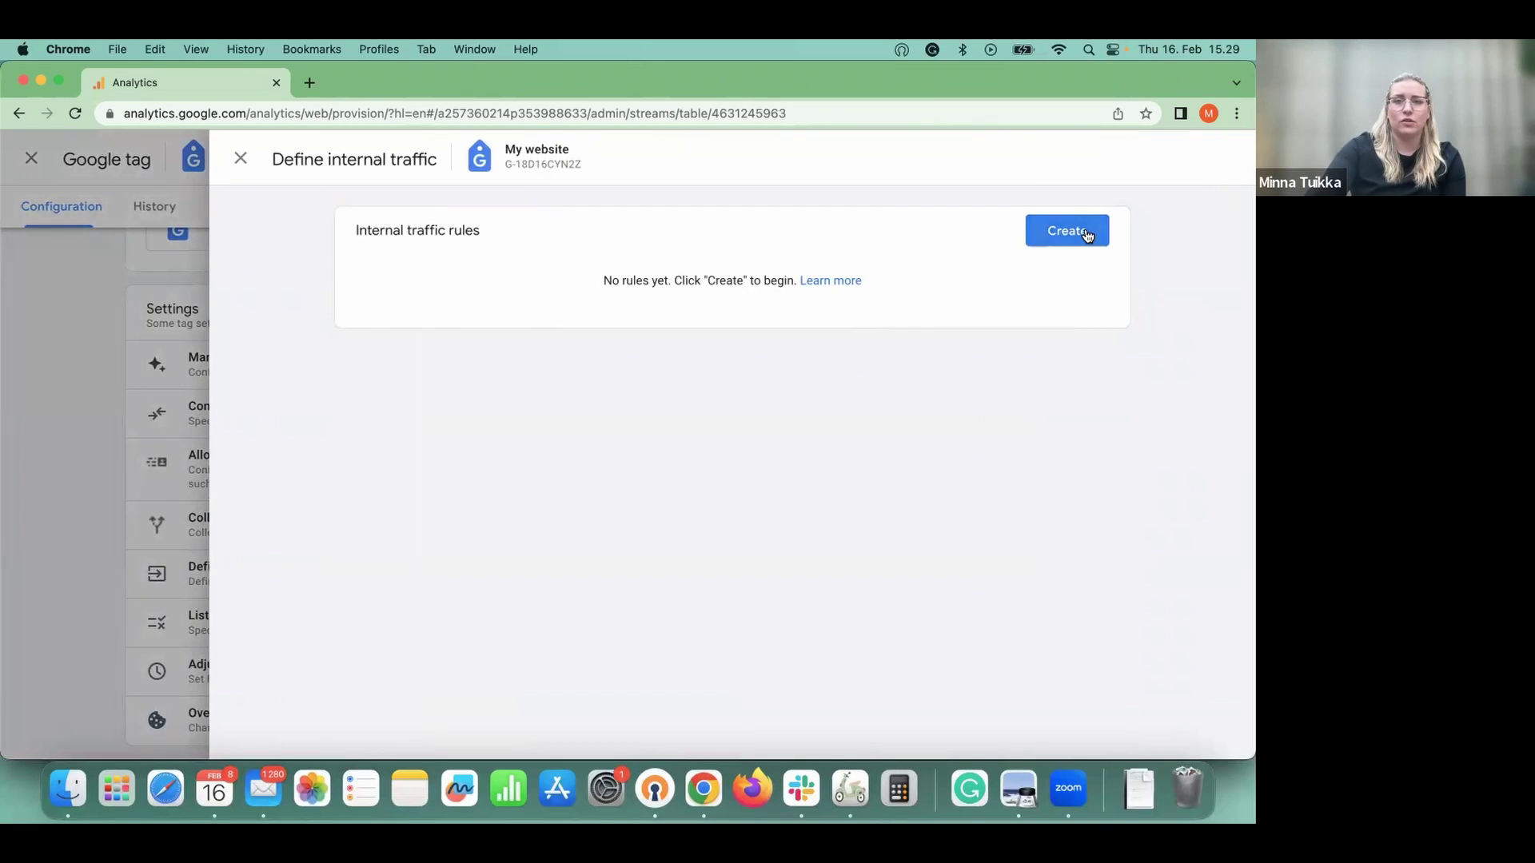
# Step: Create an internal traffic rule 'Our HQ' matching IP address equals 1.2.3.4, then close the list
pyautogui.click(1086, 232)
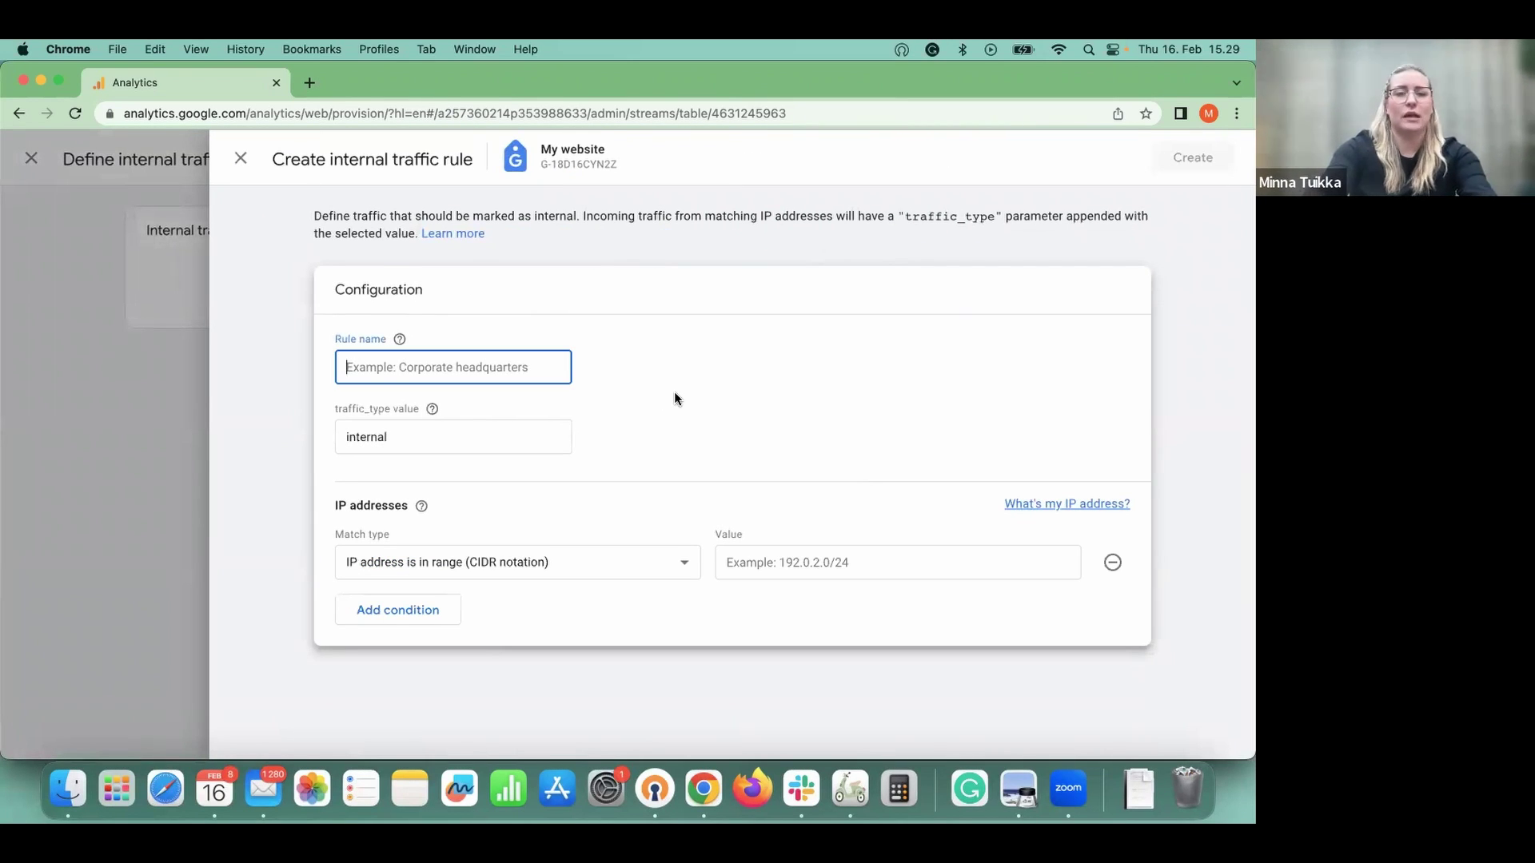
pyautogui.write('Our')
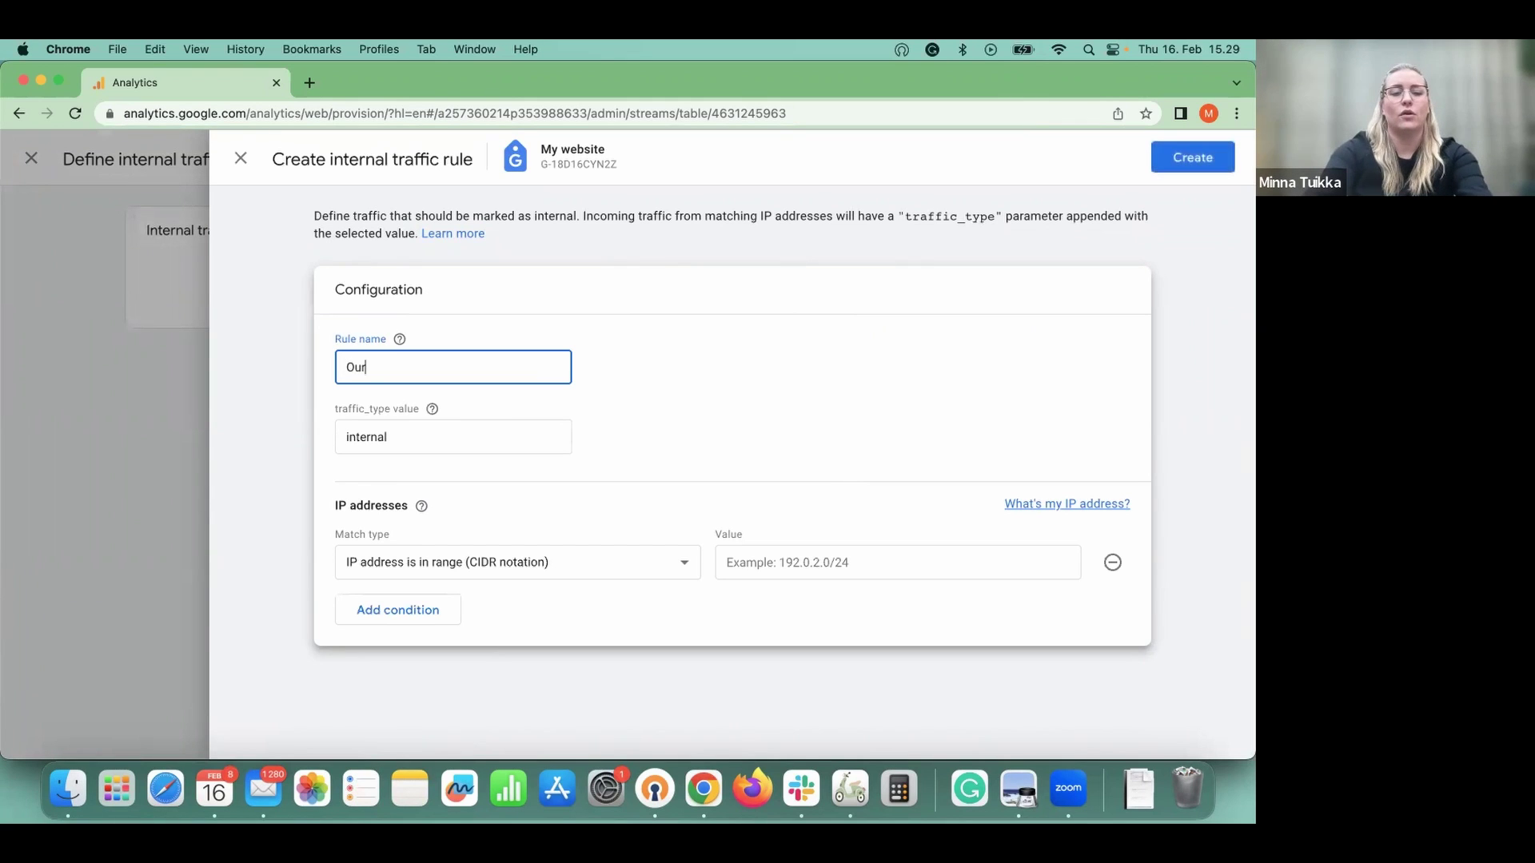
pyautogui.write(' HQ')
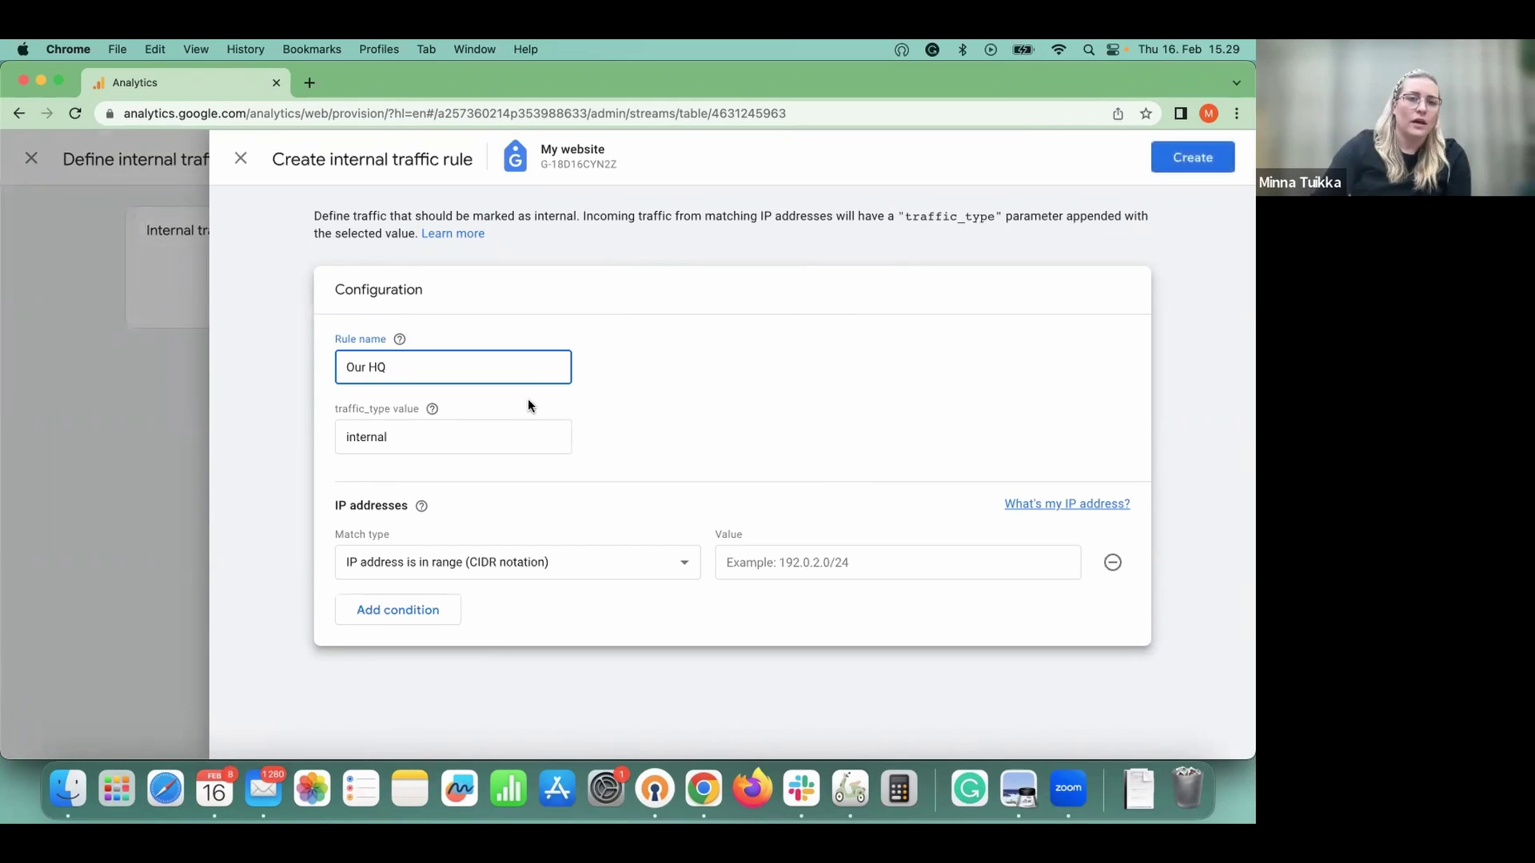
pyautogui.click(604, 562)
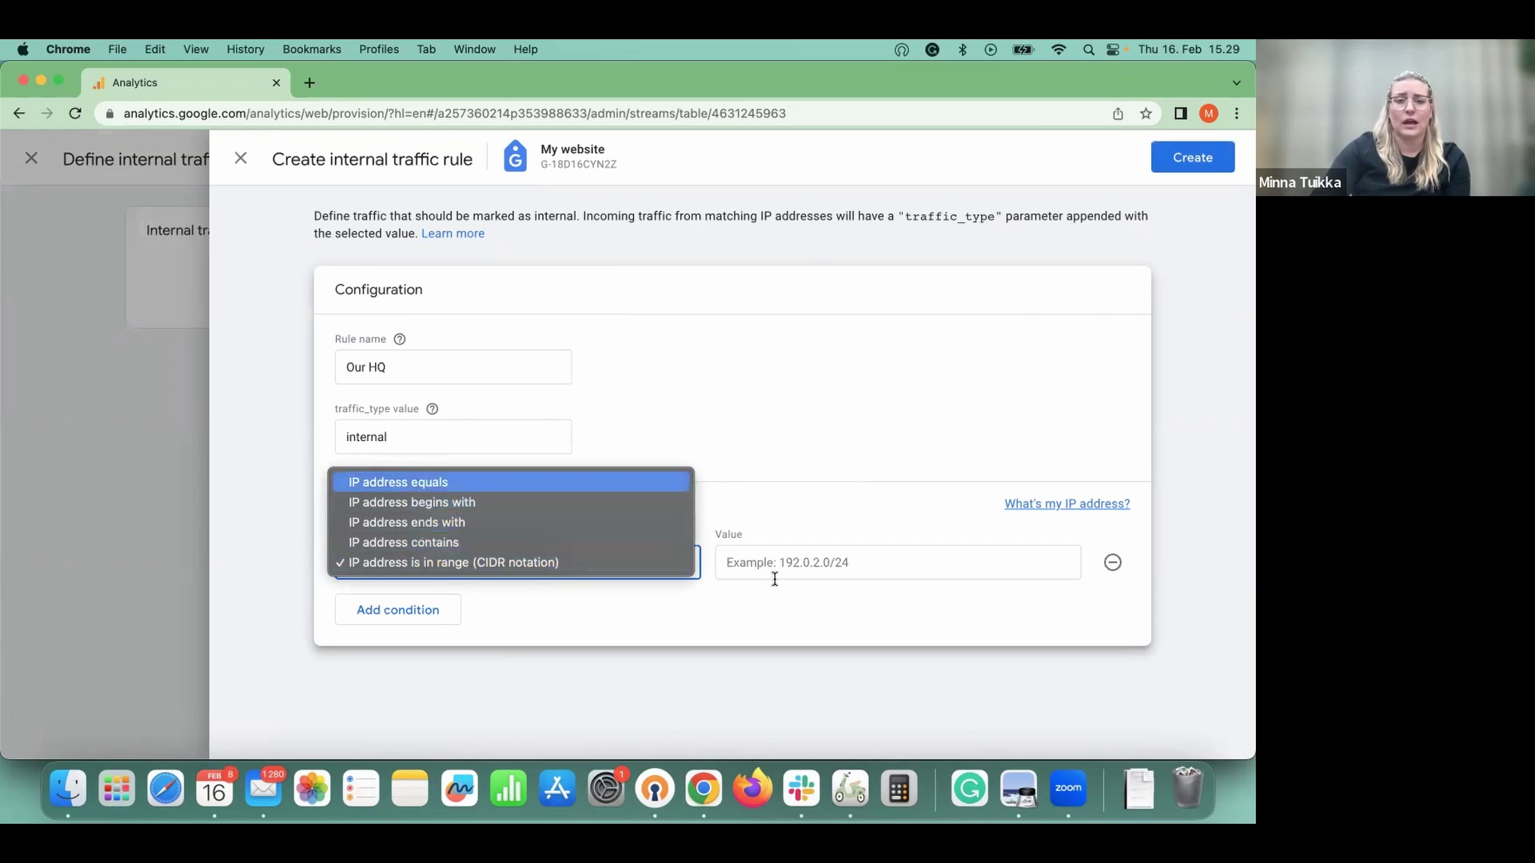
pyautogui.press('Return')
pyautogui.click(835, 582)
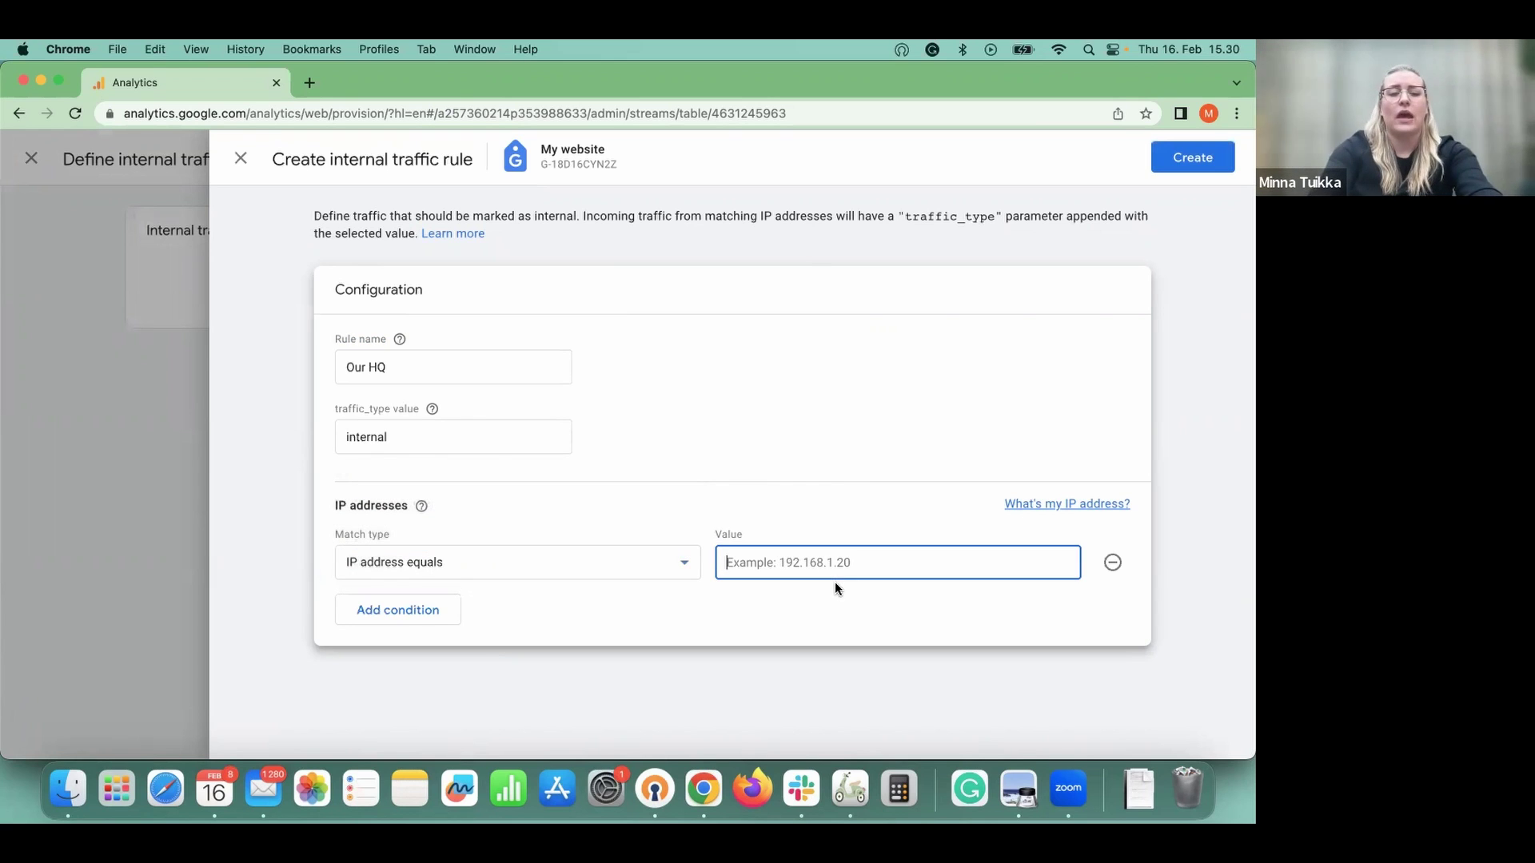
pyautogui.write('1.2.3.4')
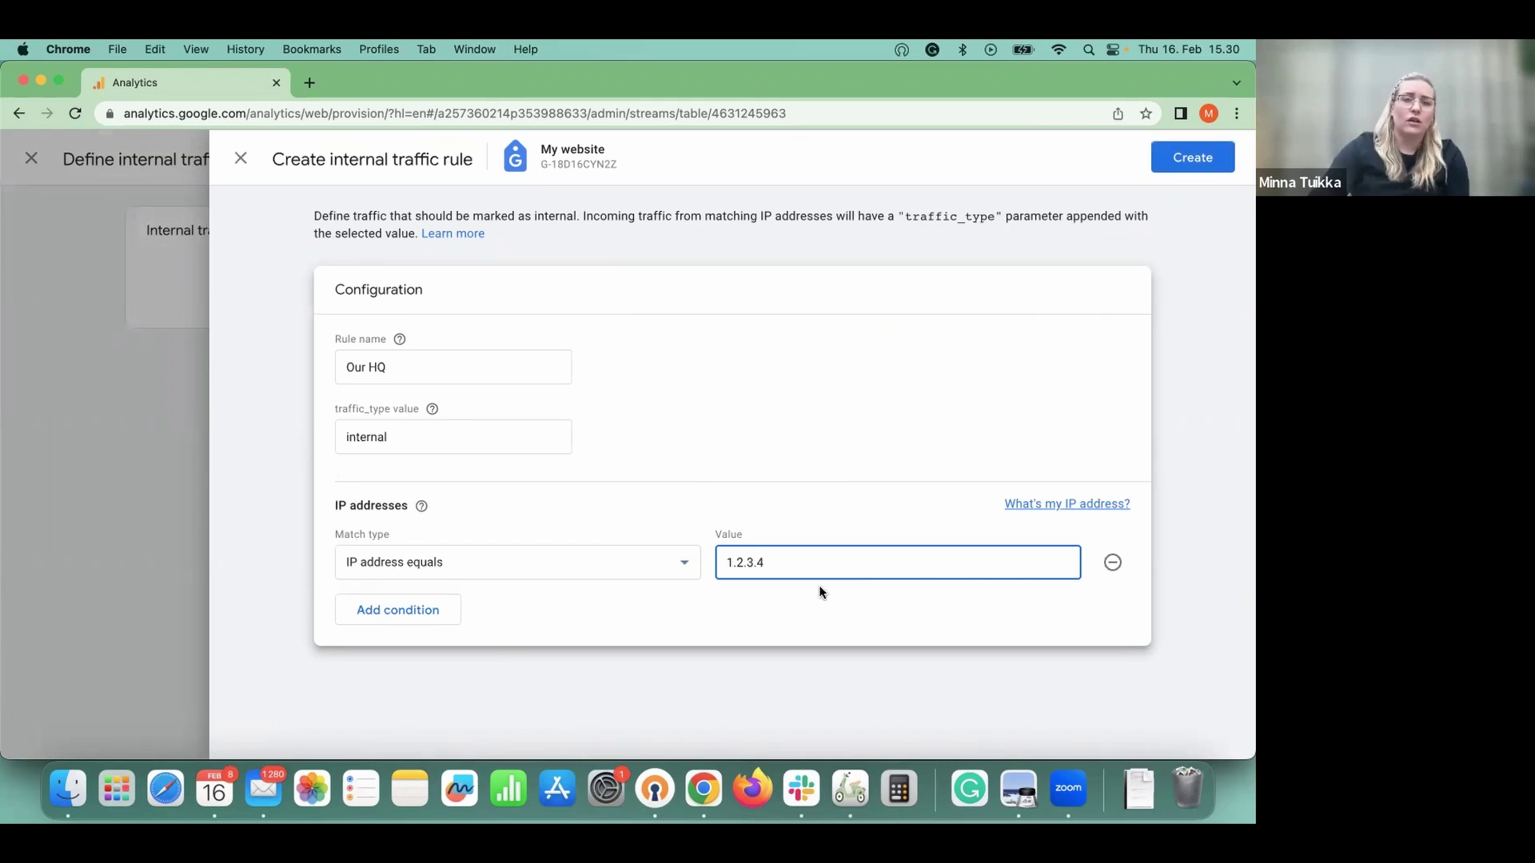
pyautogui.click(1183, 158)
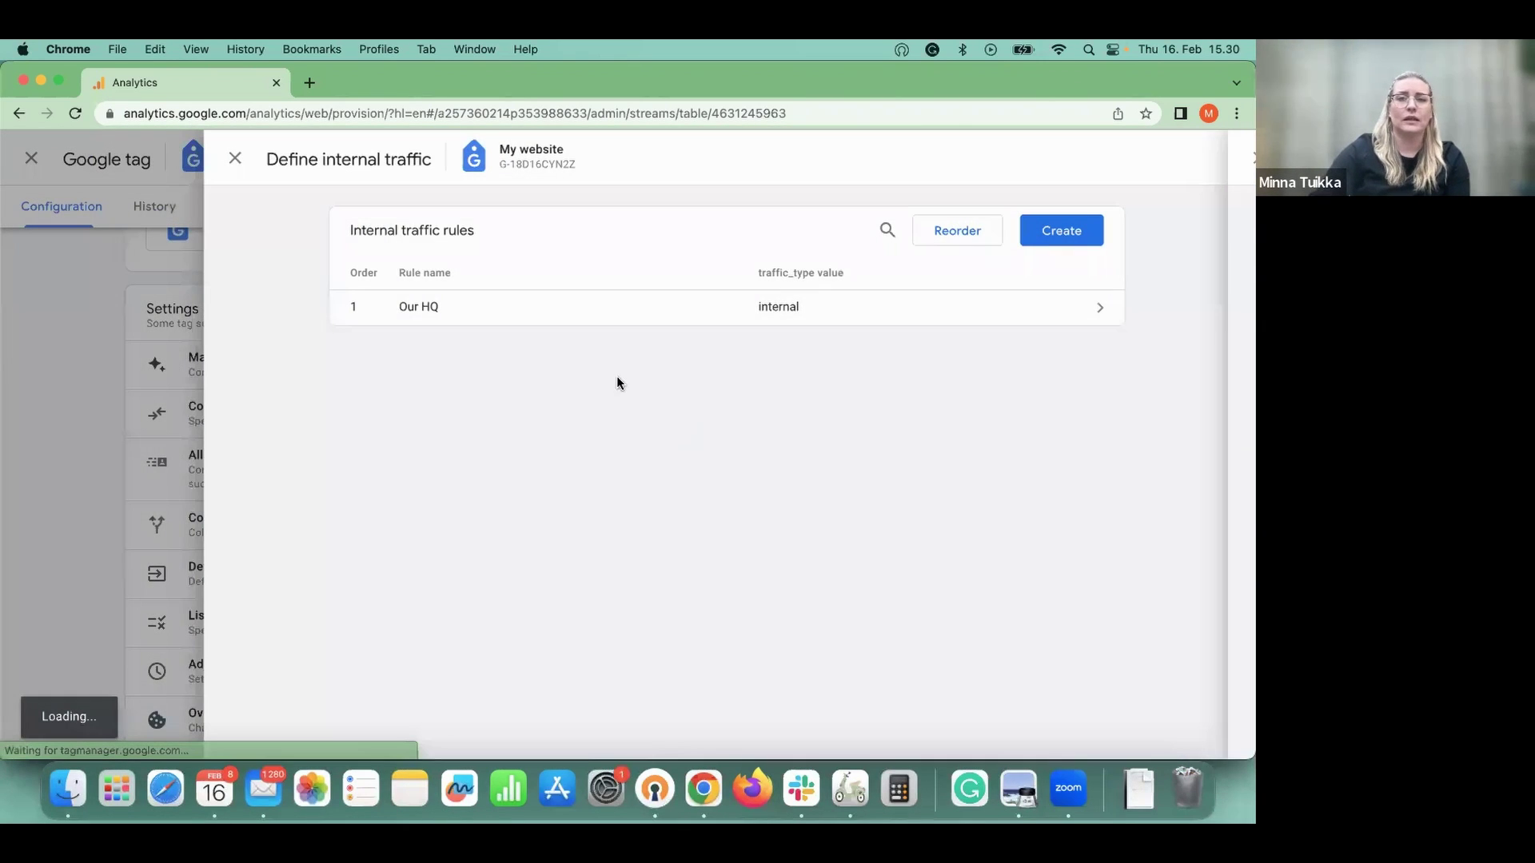
pyautogui.click(235, 158)
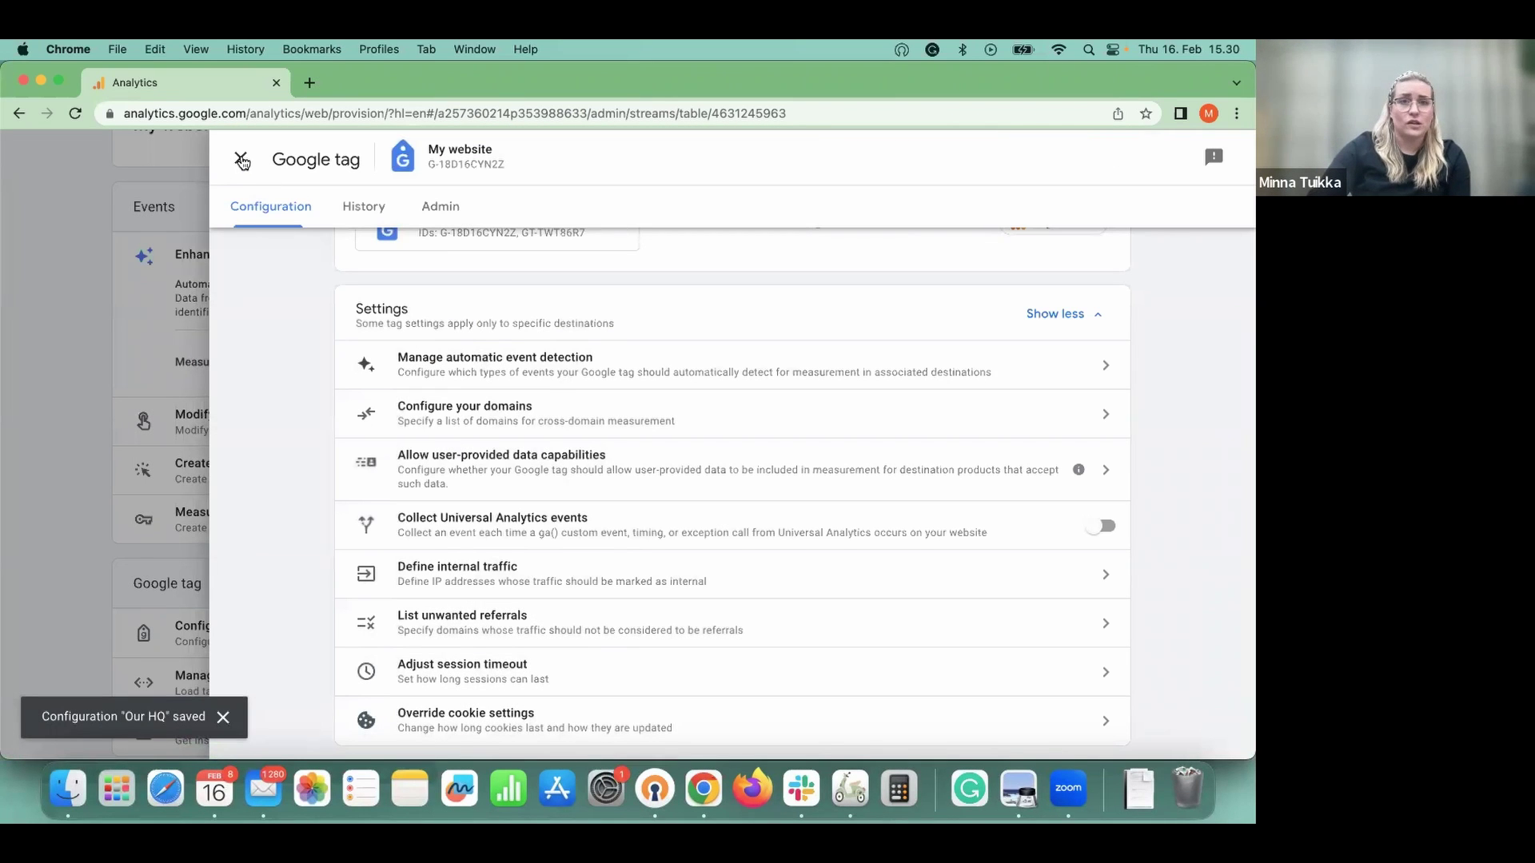
# Step: Close the Google tag and stream panels and go to the property's Data Filters
pyautogui.click(241, 160)
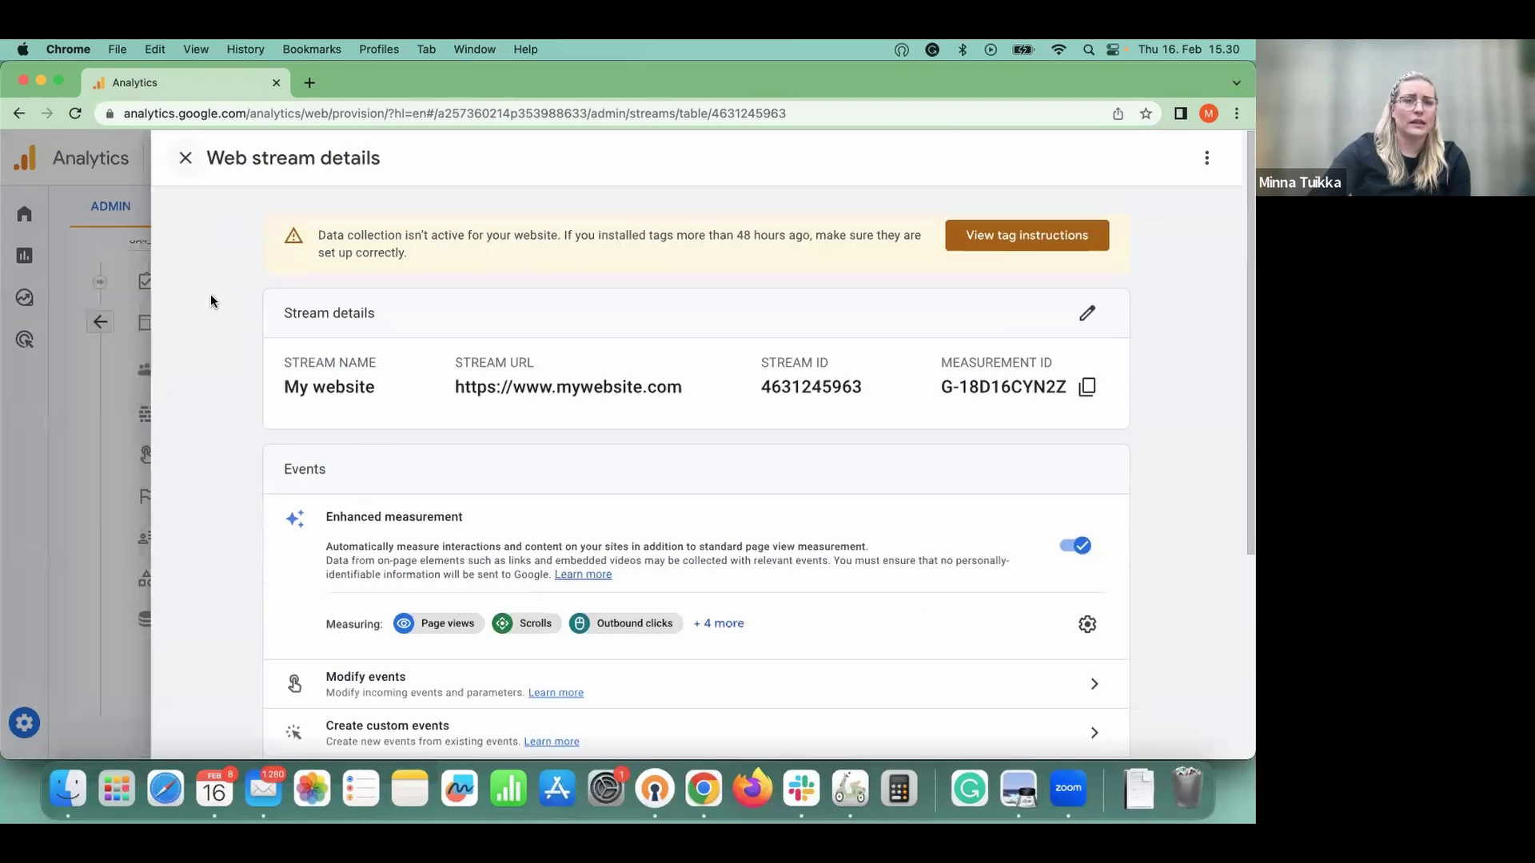
pyautogui.click(132, 158)
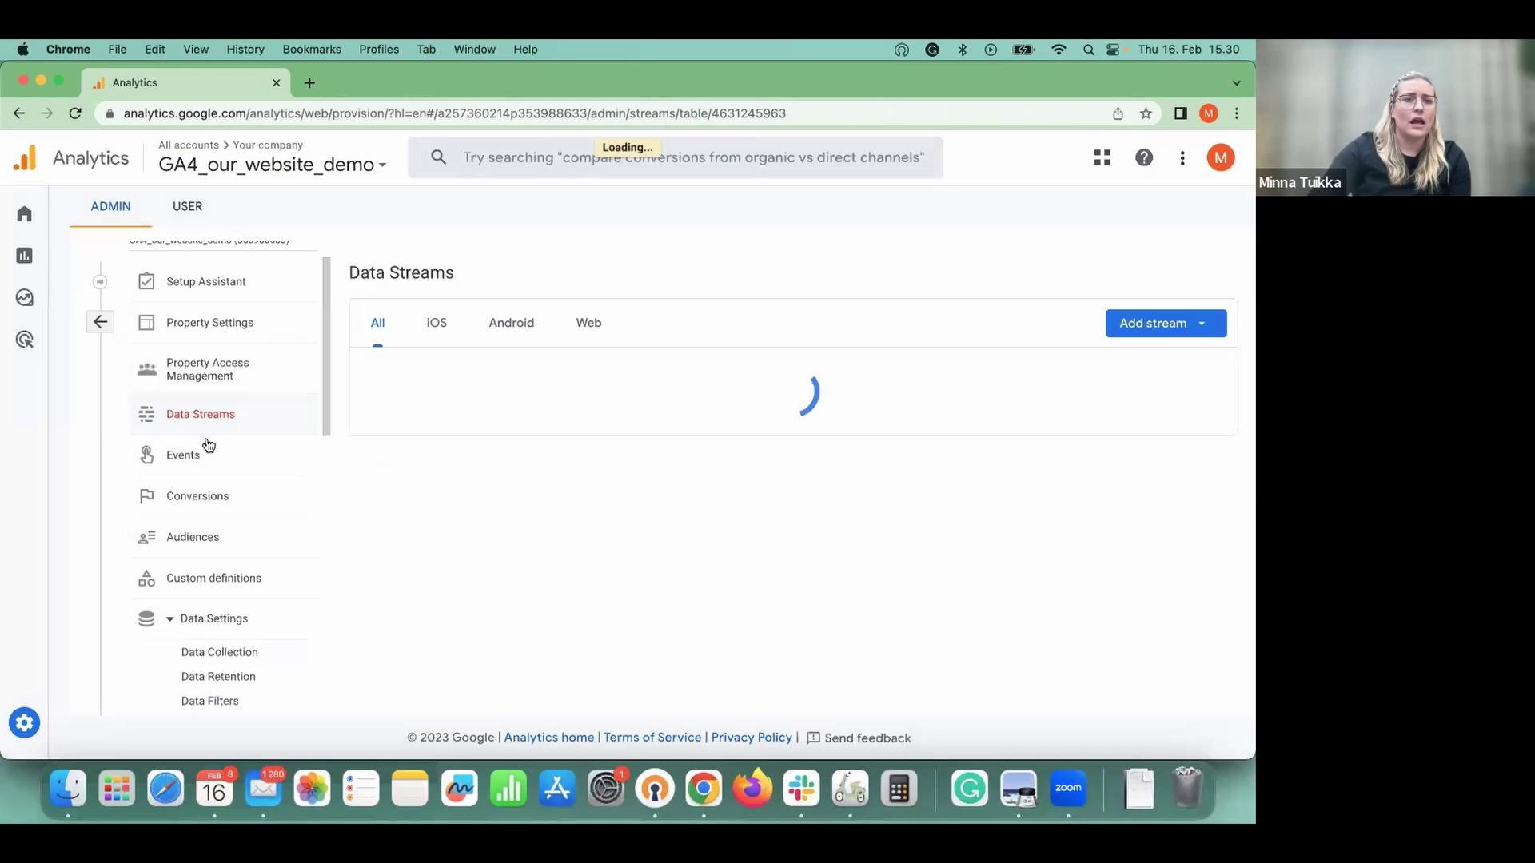
pyautogui.click(232, 703)
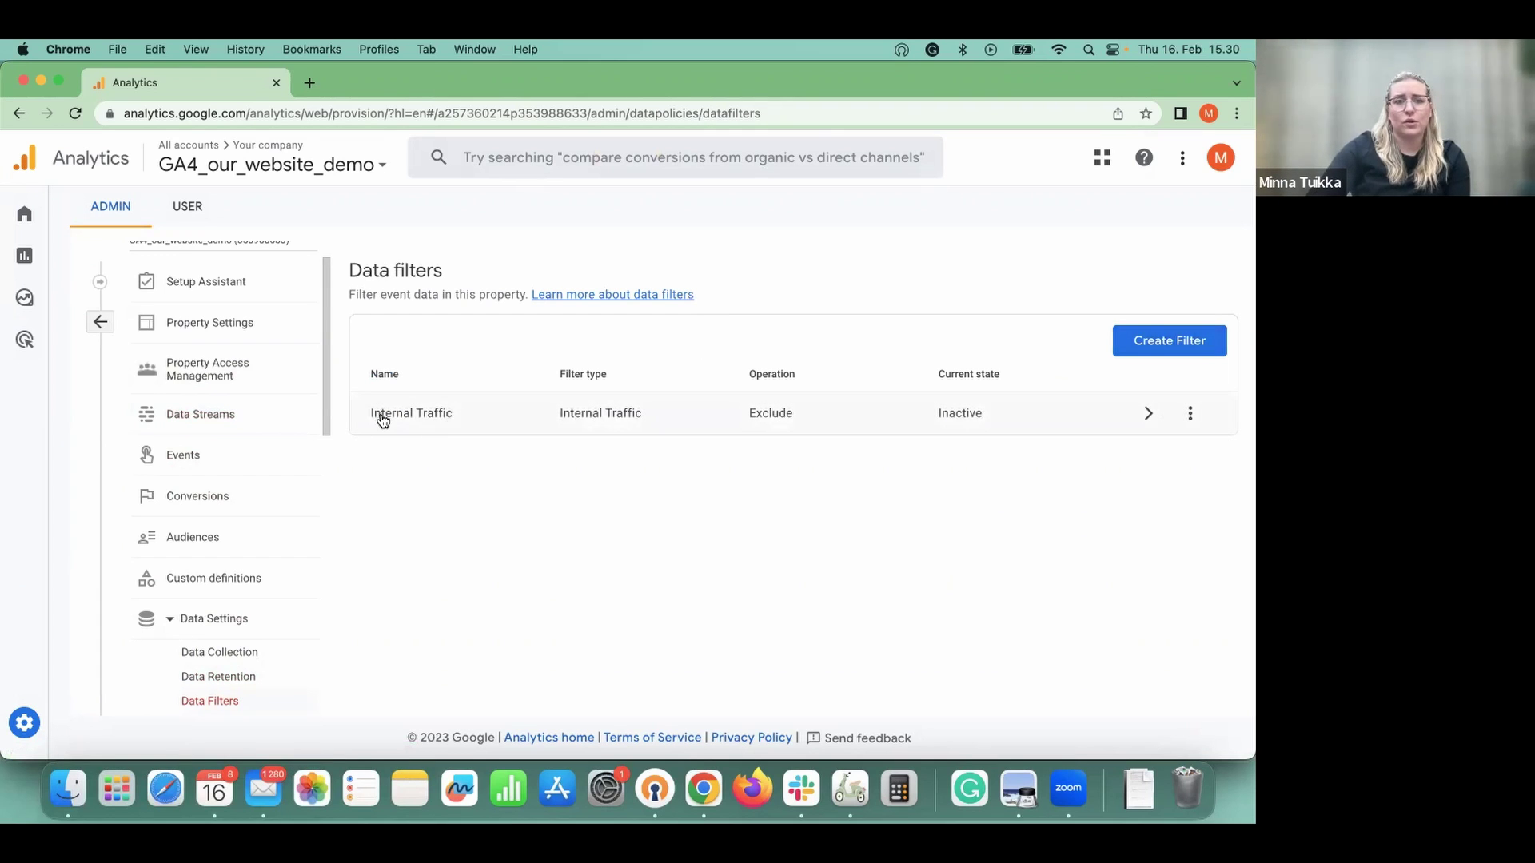
# Step: Set the Internal Traffic filter state to Active, save, and confirm activation
pyautogui.click(1149, 417)
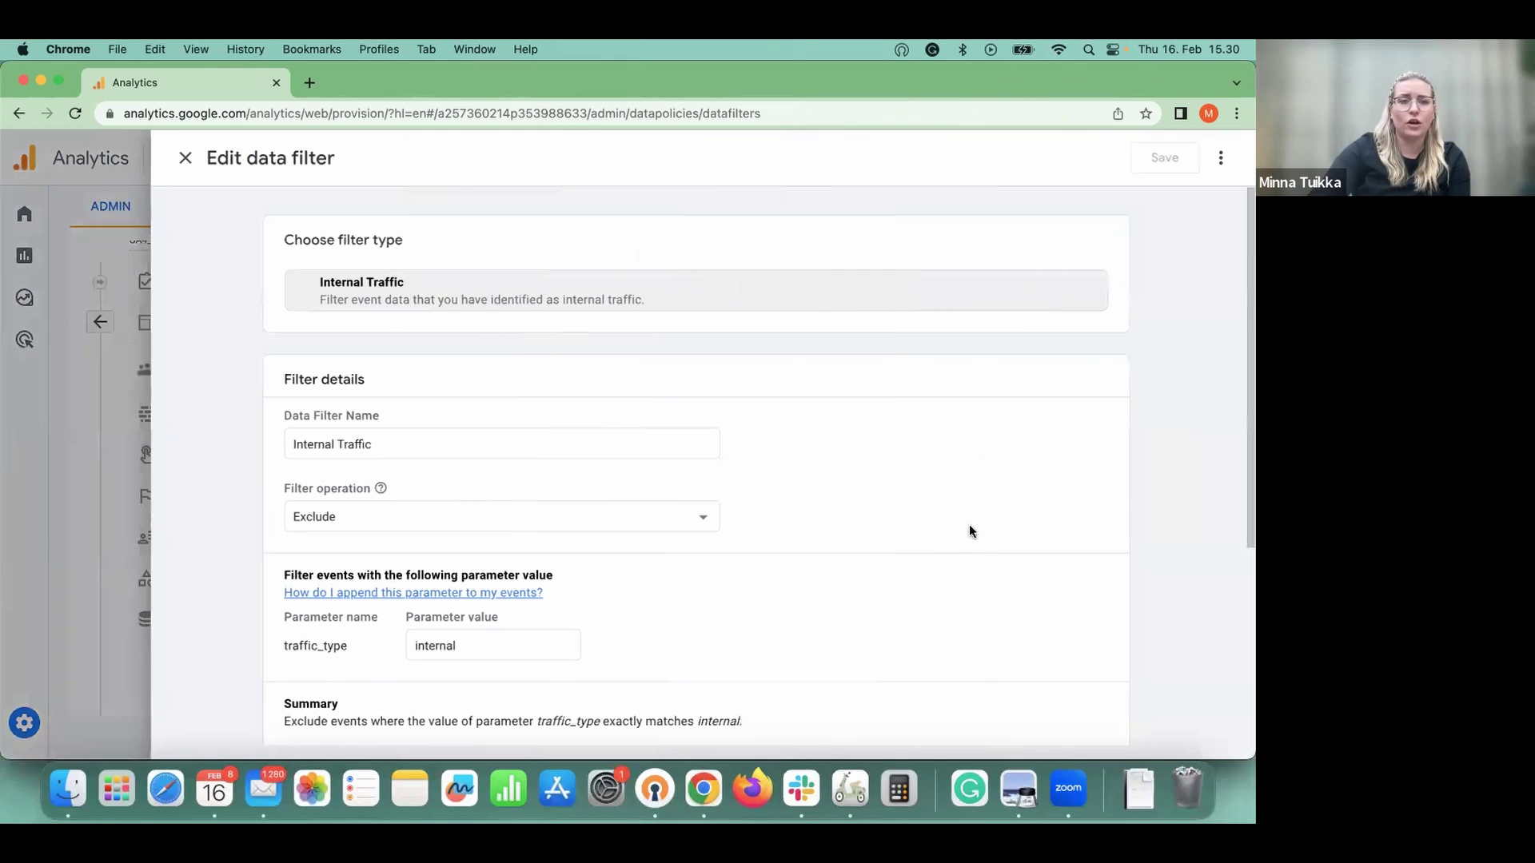
pyautogui.scroll(-2, 943, 510)
pyautogui.scroll(-5, 940, 500)
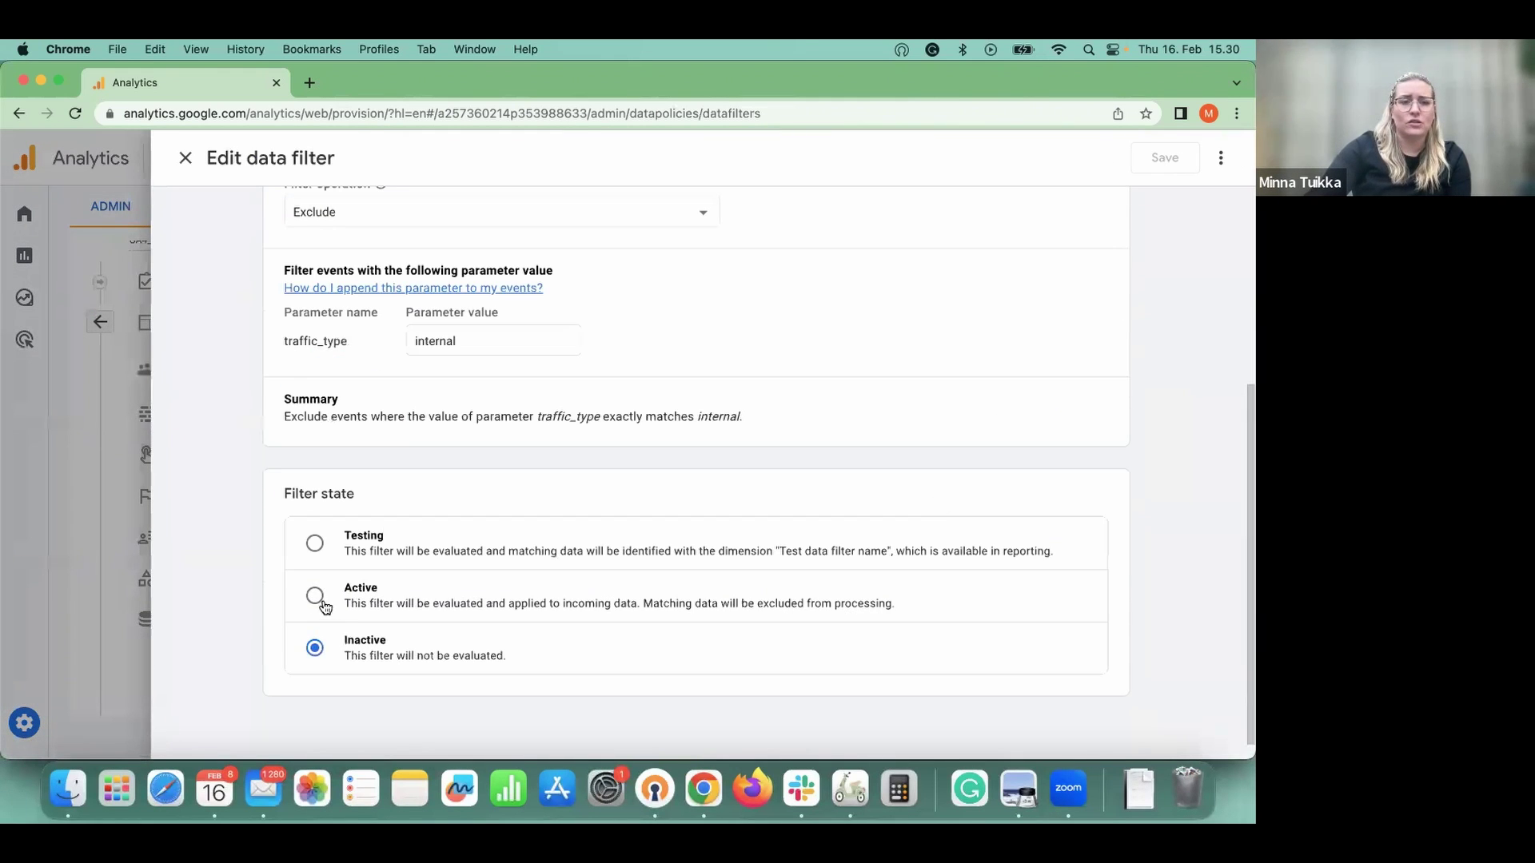
pyautogui.click(316, 596)
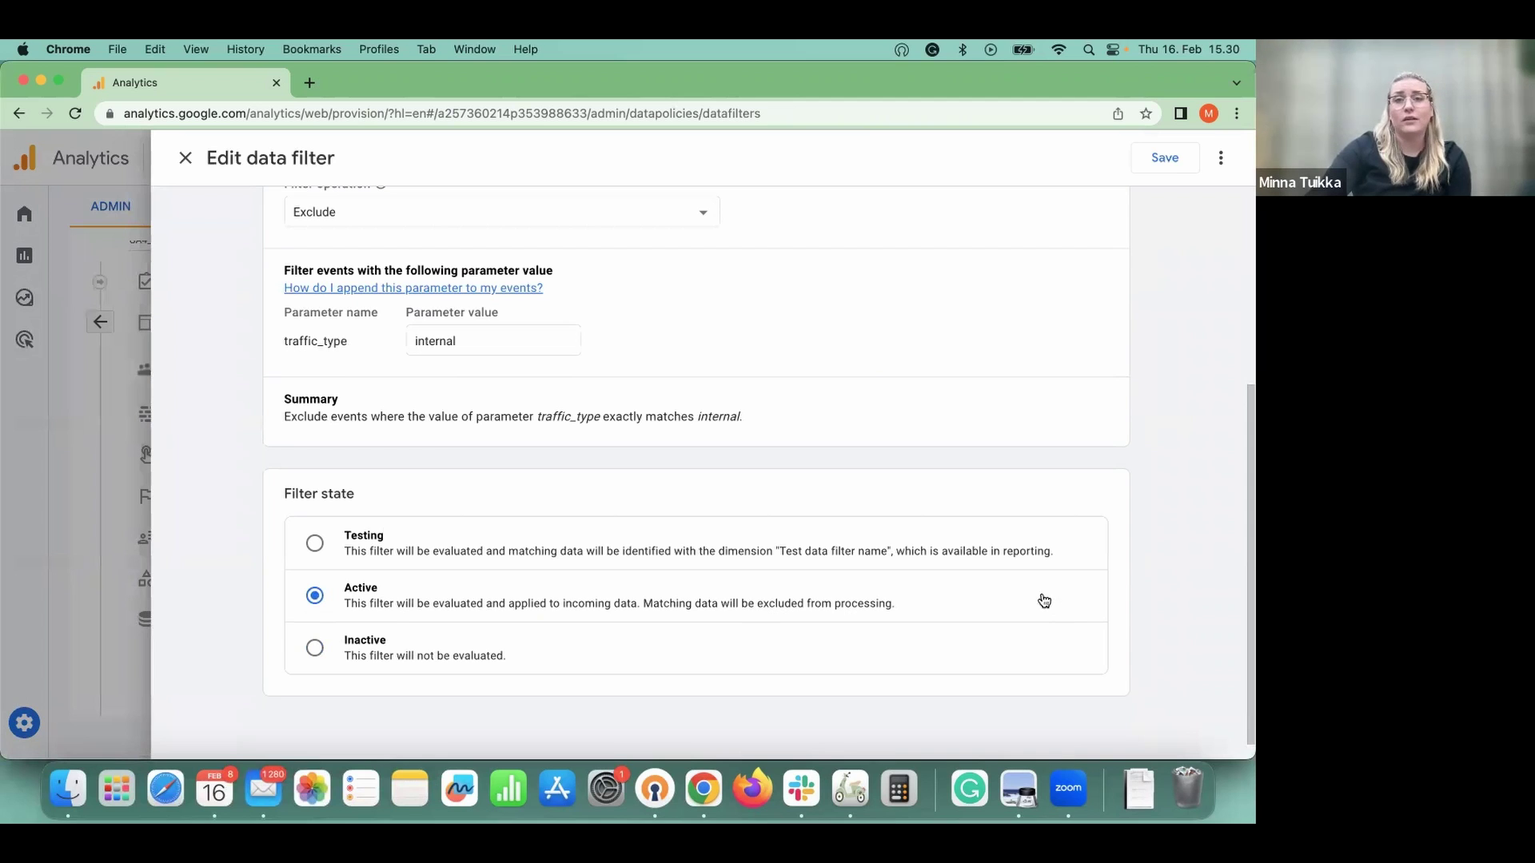
pyautogui.click(1163, 163)
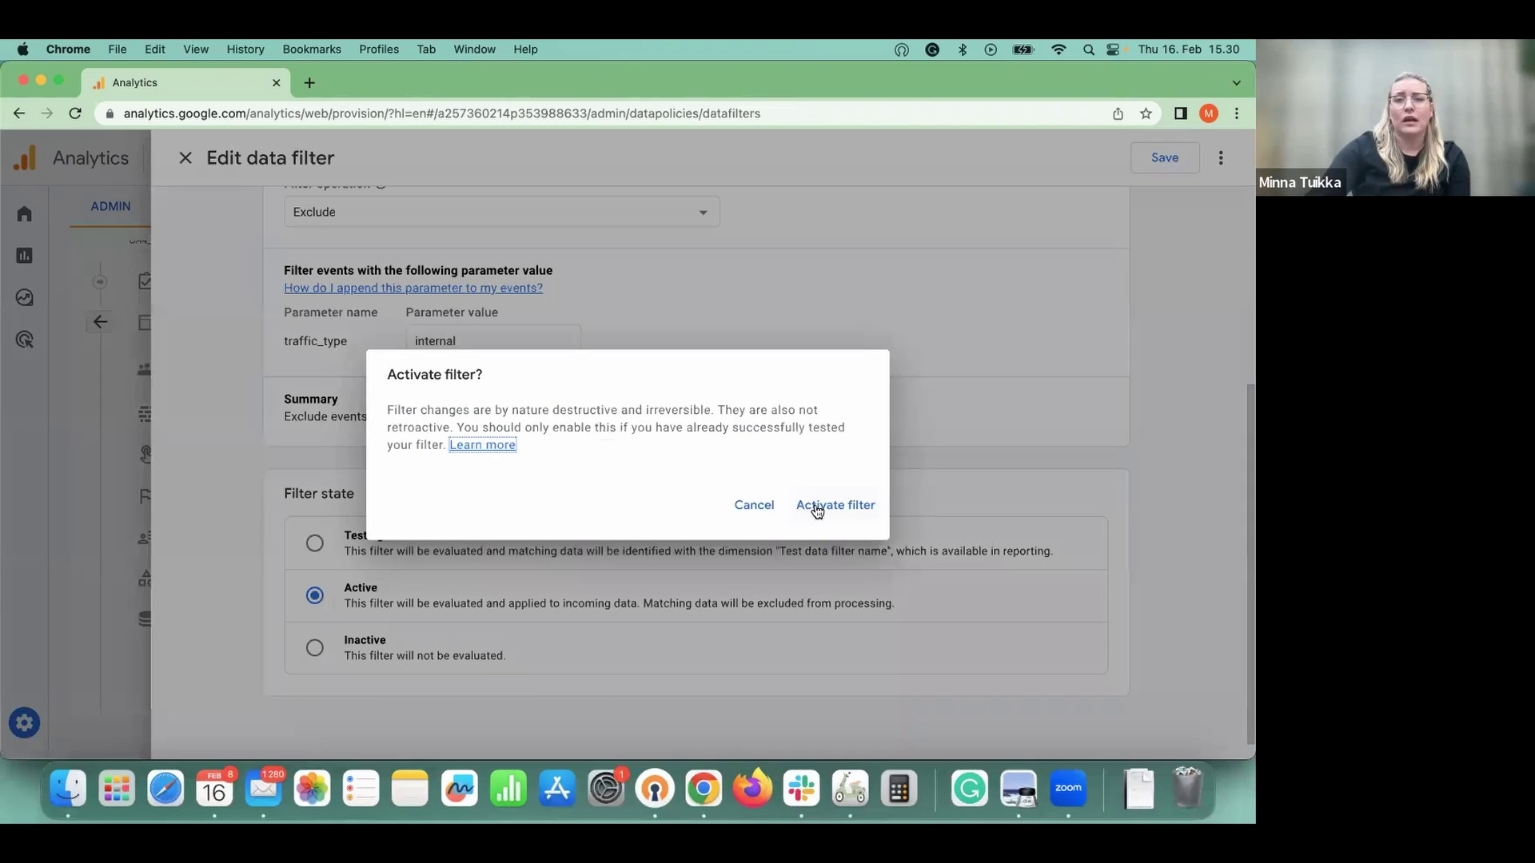
pyautogui.click(817, 509)
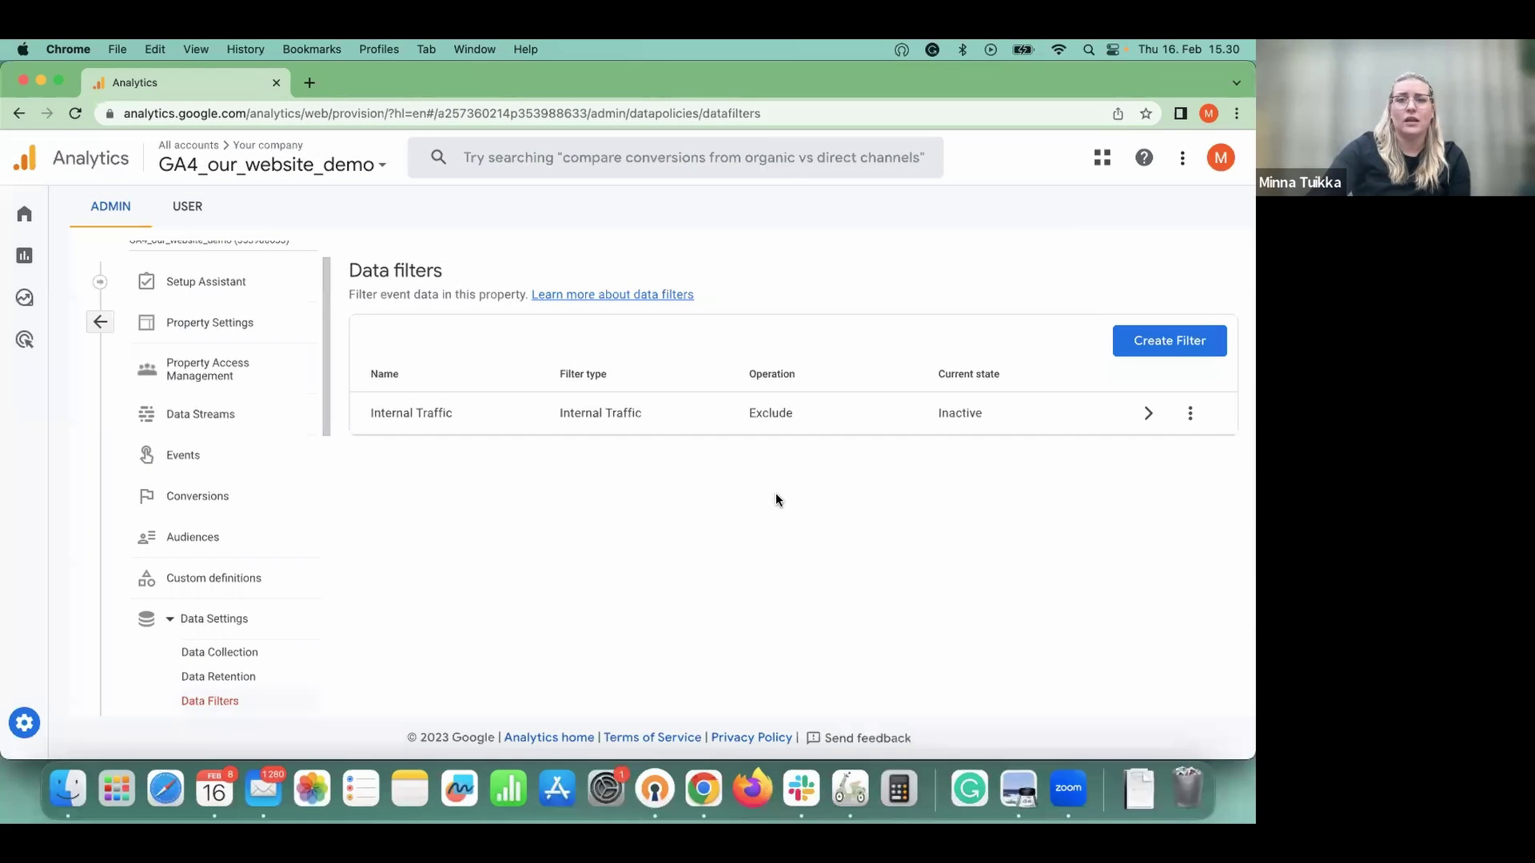